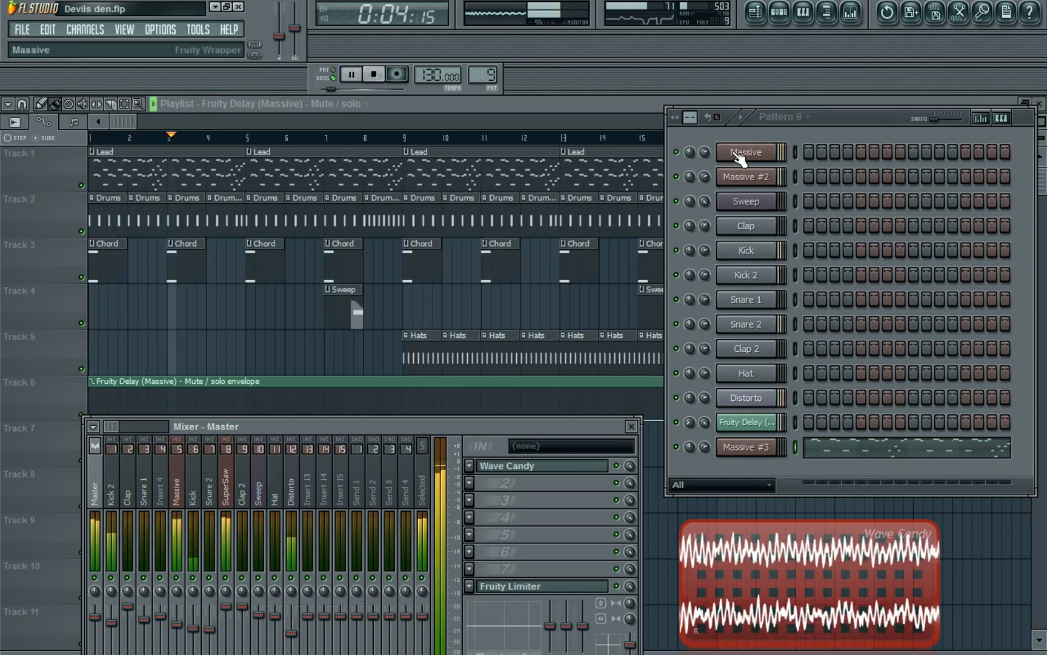
Step: Stop playback and start a new sound in the Massive #3 synth
click(377, 74)
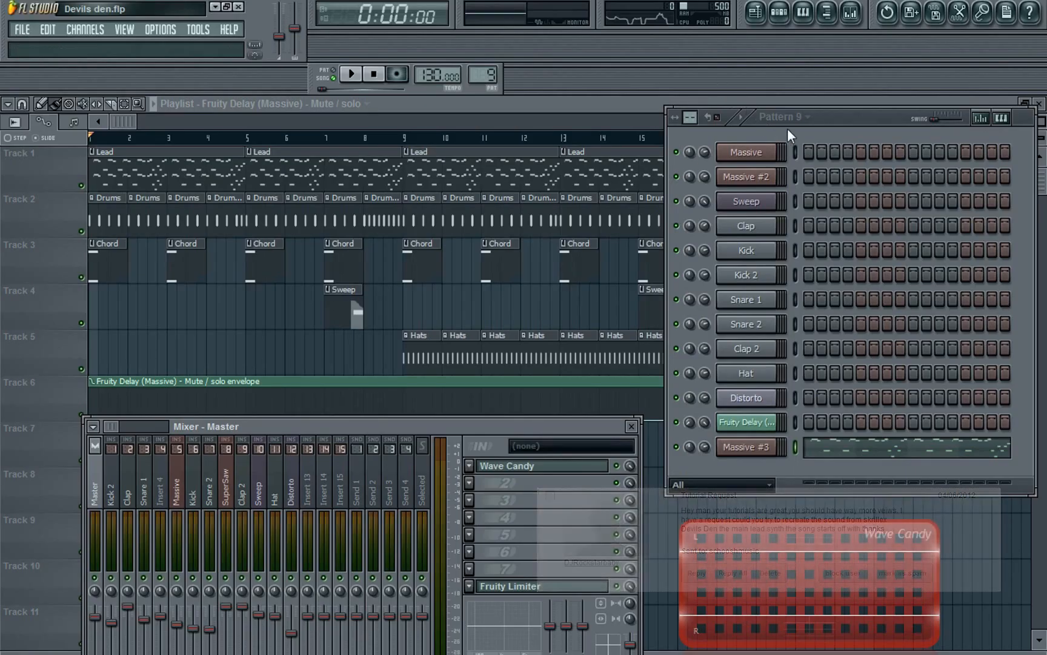
click(750, 447)
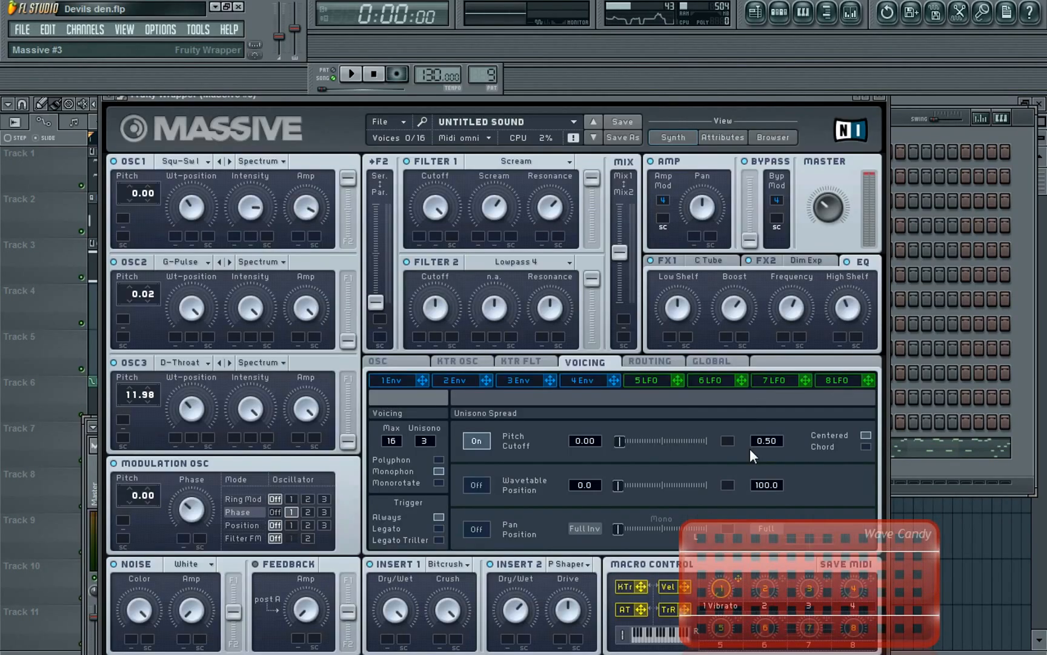
click(397, 122)
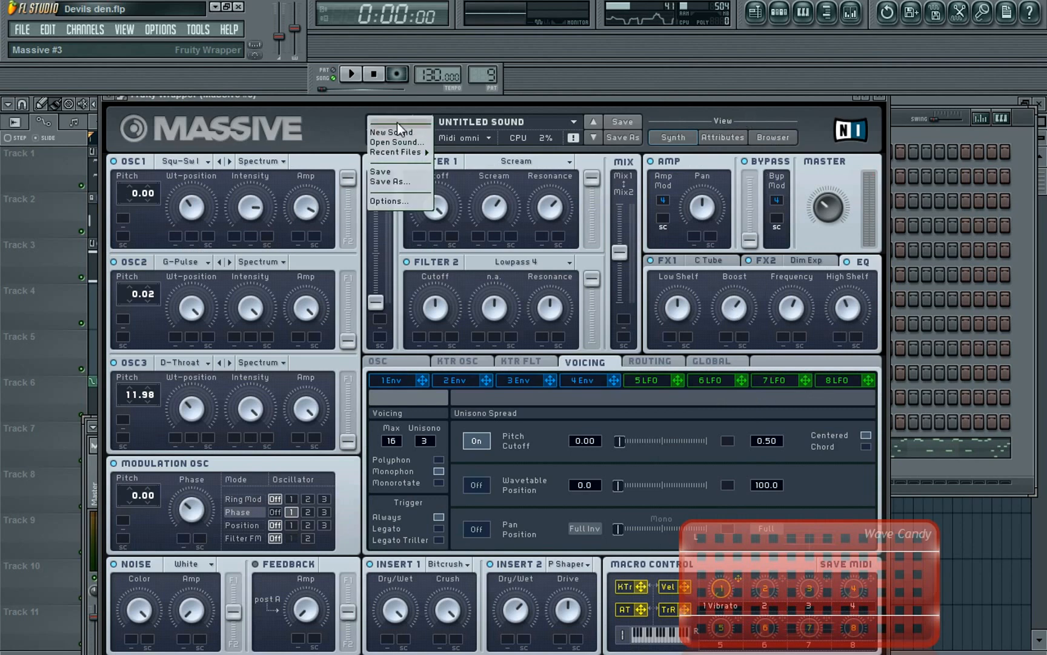
click(400, 130)
mouse_move(410, 96)
mouse_down()
mouse_move(398, 289)
mouse_move(392, 131)
mouse_move(414, 94)
mouse_up()
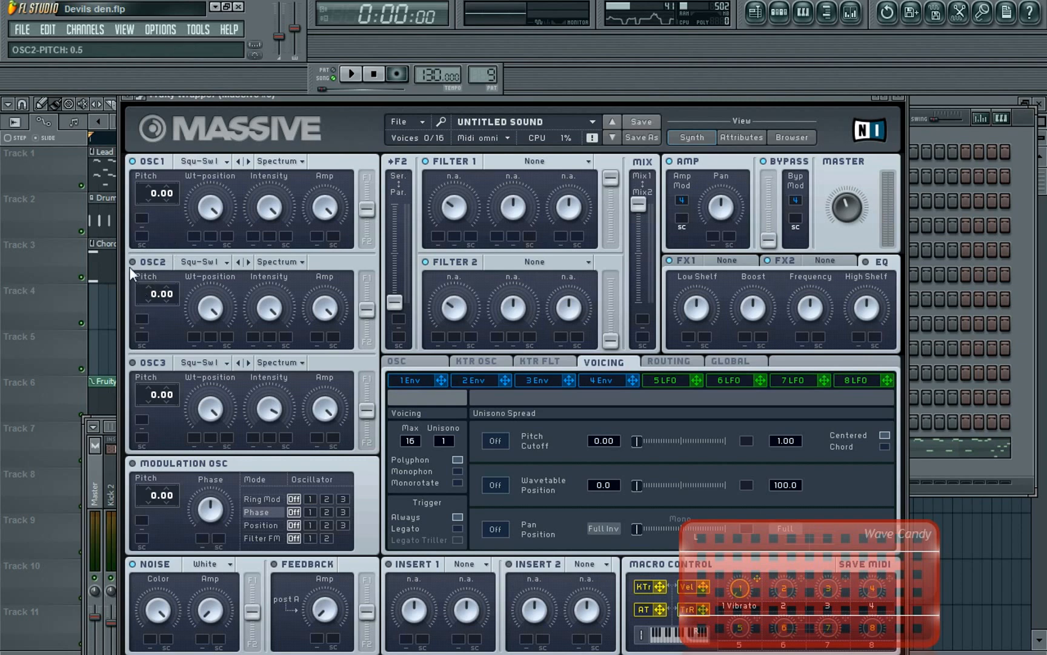
Step: Turn on OSC2 and OSC3, routing OSC1 fully to Filter 1 and the other two oscillators fully to Filter 2
drag(364, 200, 368, 164)
drag(372, 313, 374, 342)
drag(367, 411, 378, 533)
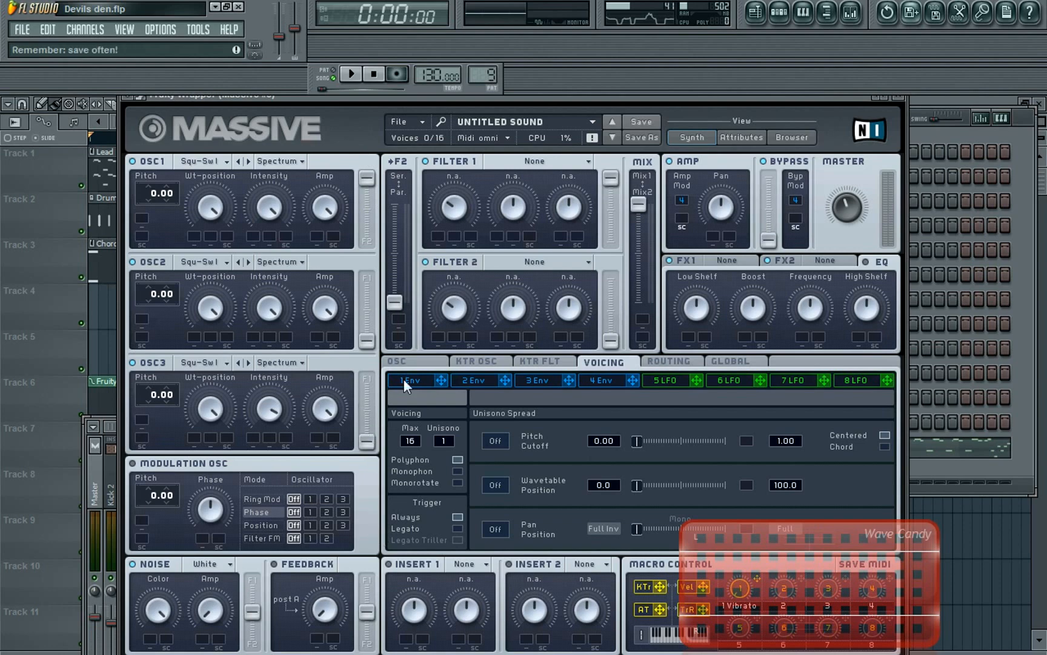
Step: Set the OSC3 pitch to 11.98 and the OSC2 pitch to 0.02
drag(140, 407, 163, 399)
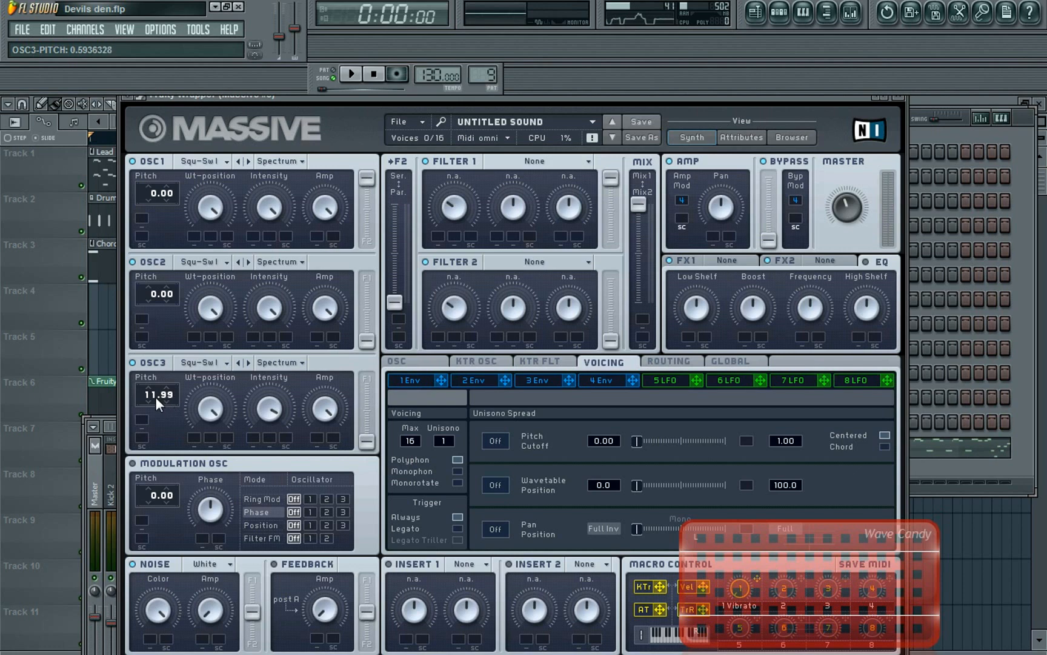
drag(159, 398, 159, 399)
drag(169, 293, 171, 289)
Step: Keep Square-Saw I on OSC1, and choose the Guitar Pulse wavetable for OSC2 and Deep Throat for OSC3
click(226, 160)
click(220, 171)
click(225, 266)
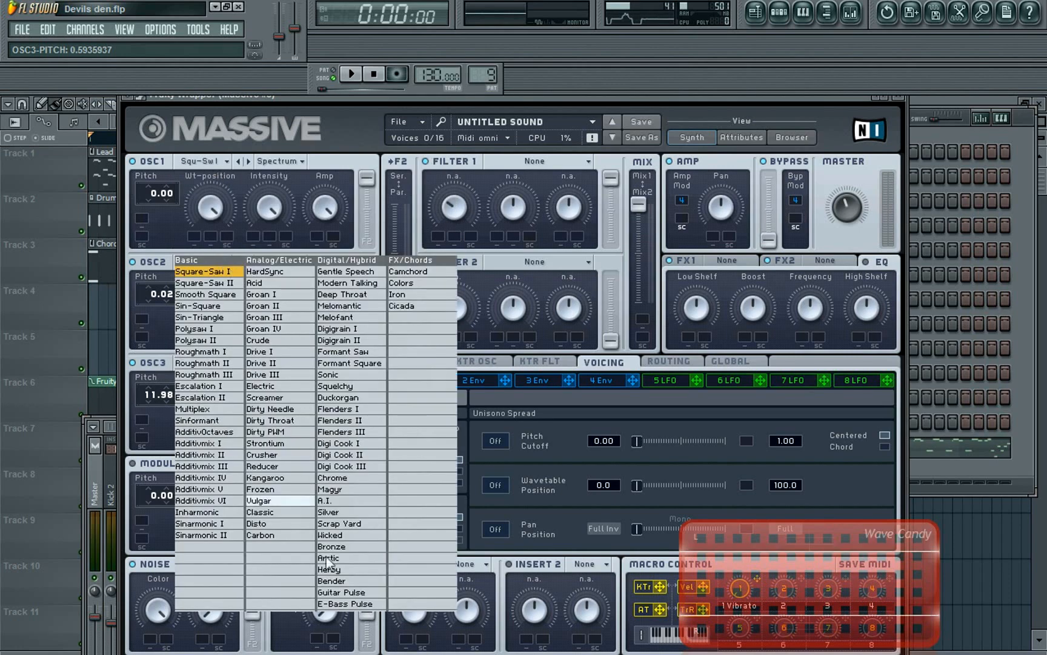
click(336, 604)
click(227, 362)
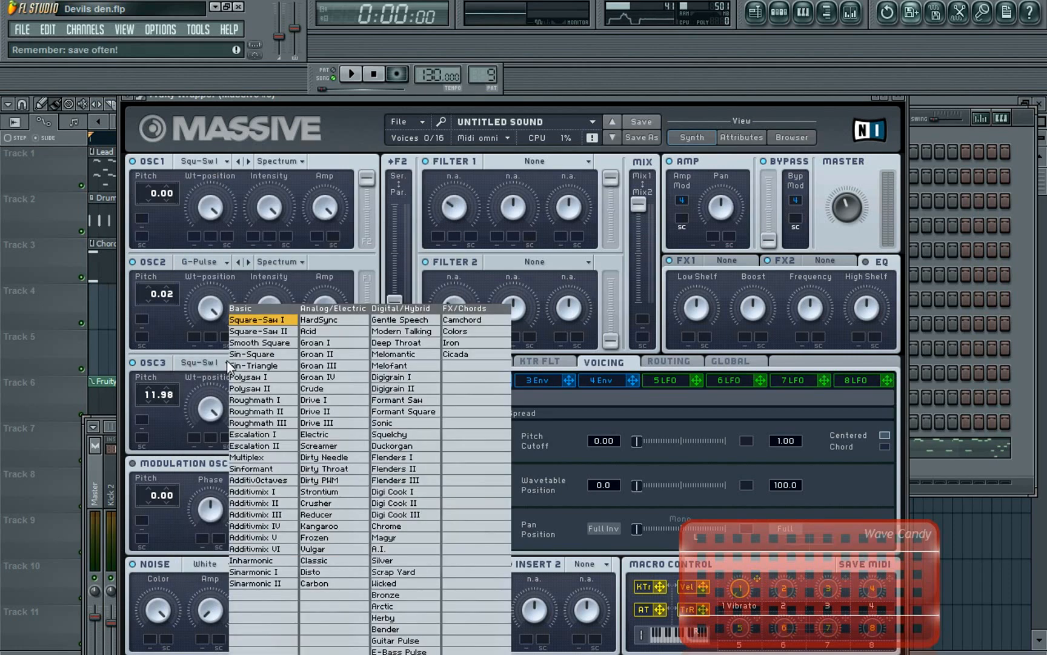
click(412, 344)
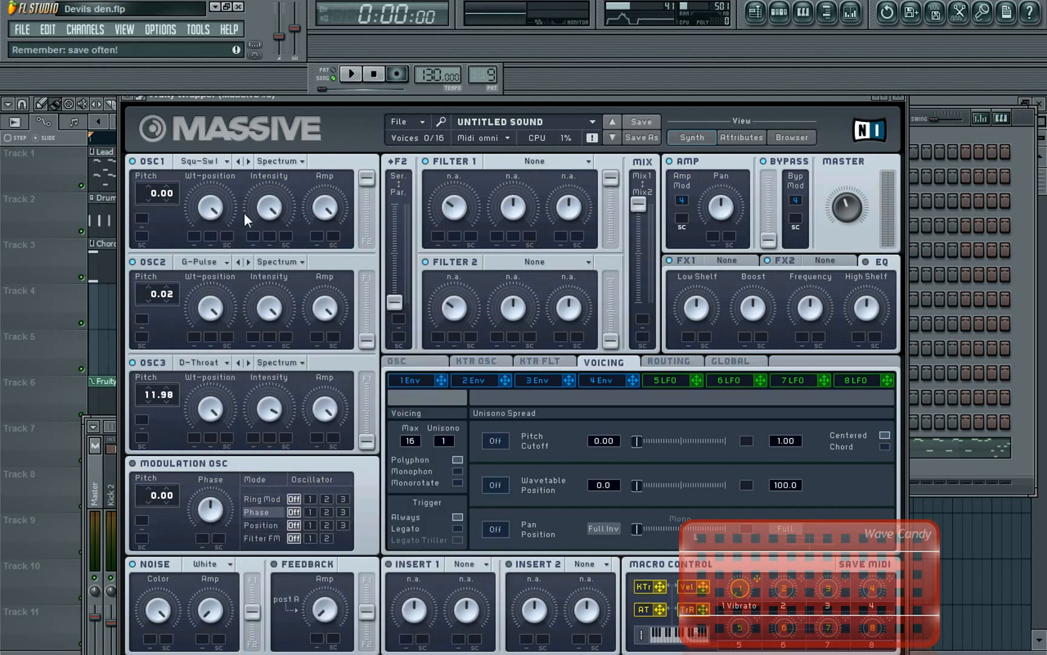
Step: Lower OSC1's Wt-position to about one third, reduce its Intensity somewhat, and set its Amp to about 0.96
click(215, 209)
drag(215, 209, 209, 305)
drag(285, 216, 269, 239)
drag(324, 218, 321, 214)
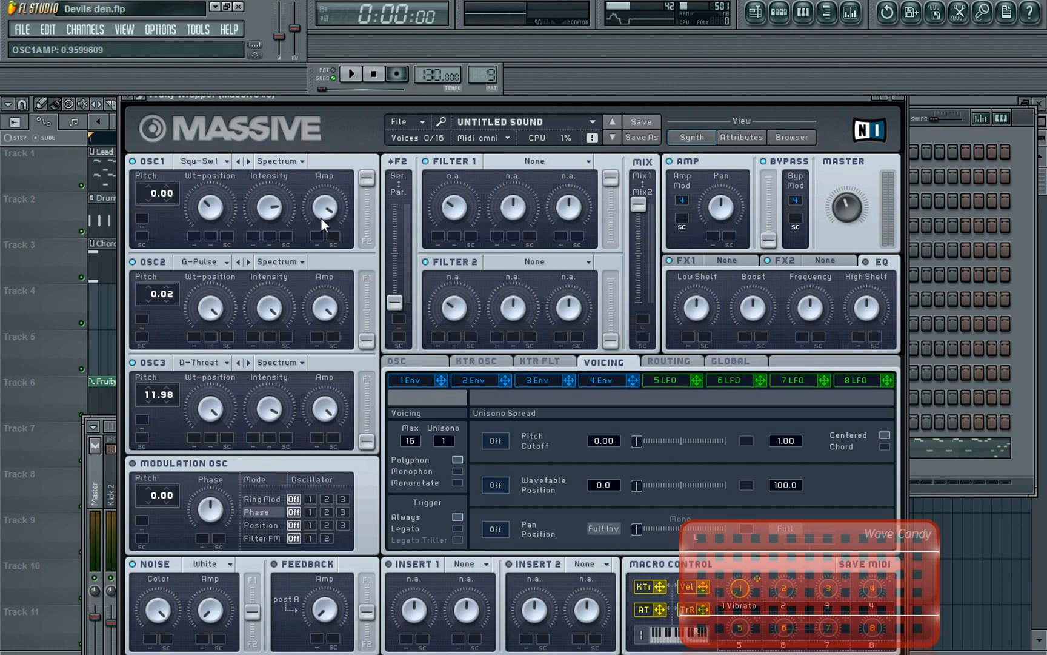
Step: Set Wt-position, Intensity and Amp fully up on both OSC2 and OSC3
drag(212, 307, 214, 280)
click(261, 305)
click(326, 307)
drag(210, 408, 222, 504)
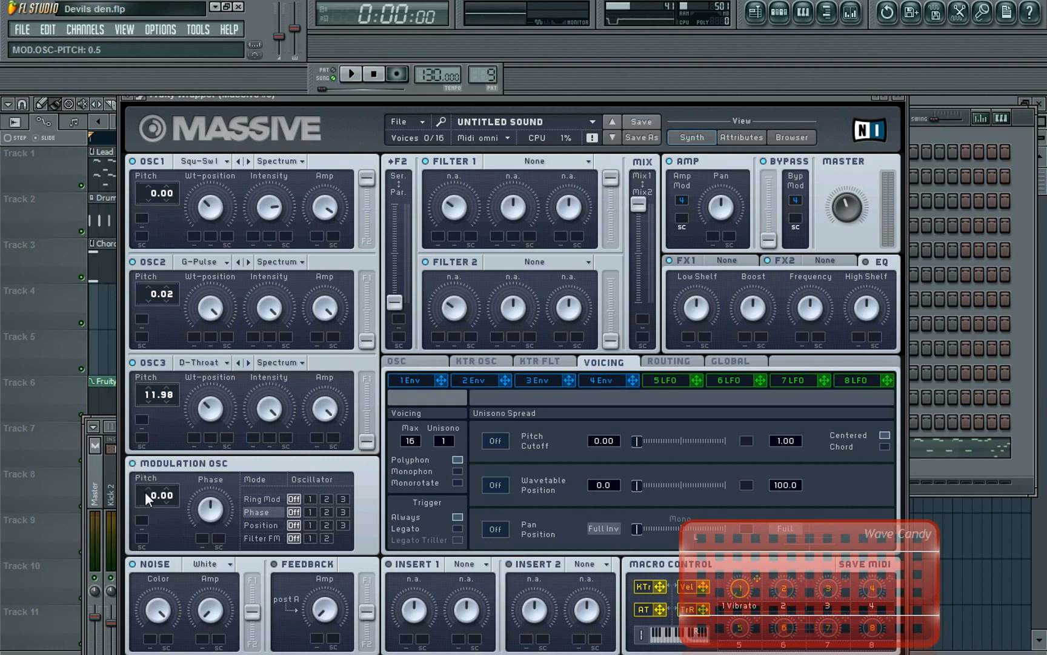
Step: Enable the modulation oscillator with phase modulation on oscillator 1 and a Phase amount of about 0.33
drag(209, 508, 193, 527)
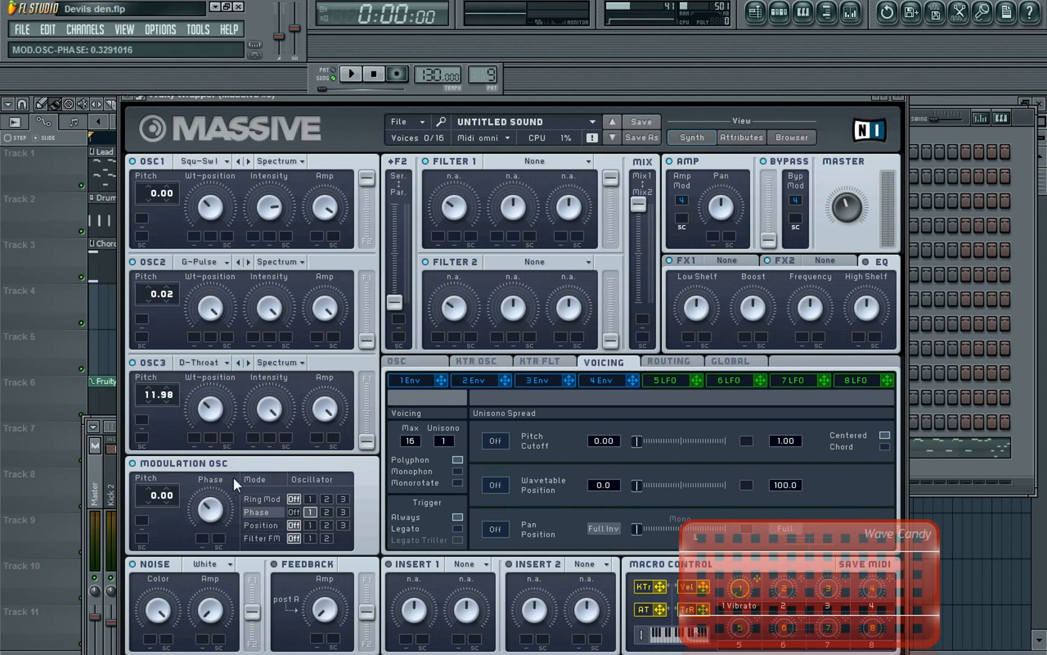
Step: Raise Filter 2's output to full, balance the filter mix at about 0.51, and audition the pattern
drag(612, 333, 636, 267)
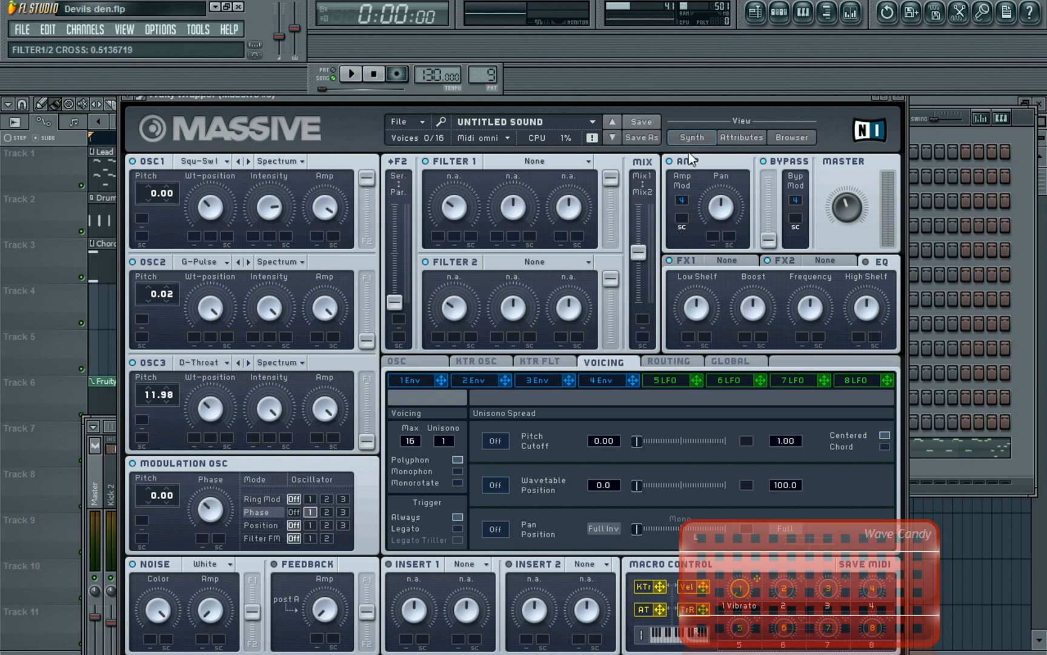
drag(719, 97, 643, 95)
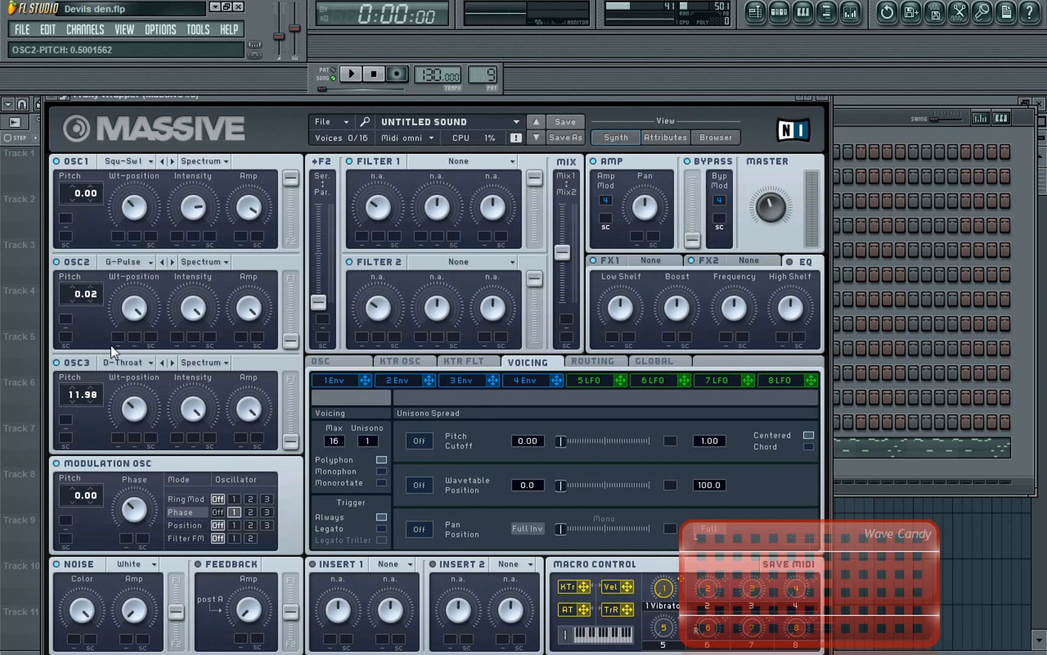
click(351, 74)
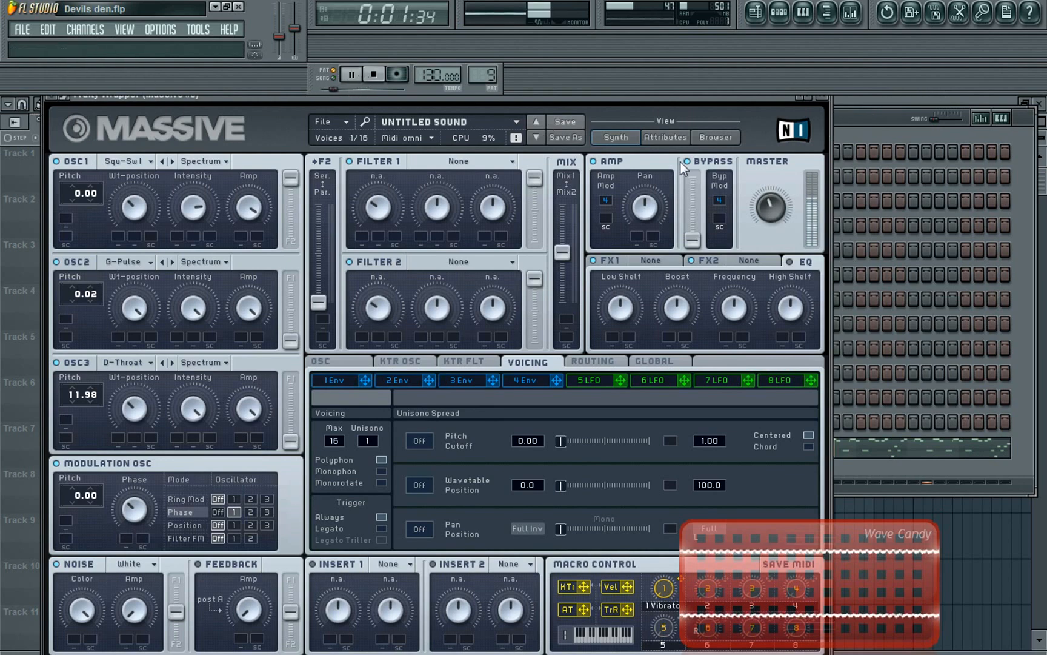
click(380, 77)
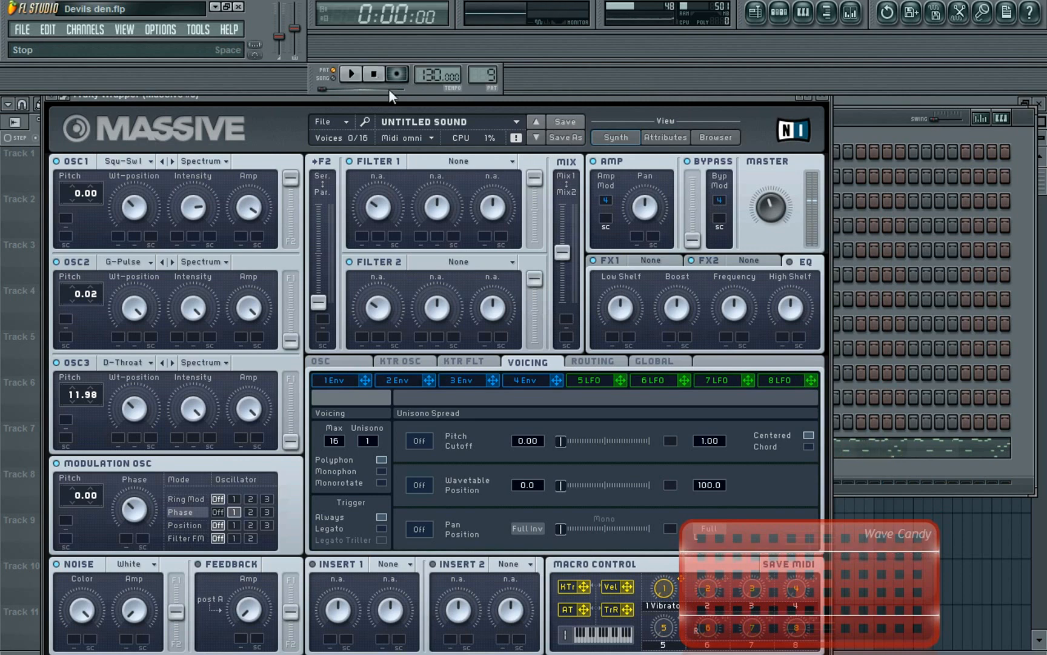
Step: Set Filter 1 to Scream with Cutoff fully up and Scream and Resonance at about two thirds, and audition the pattern
click(467, 162)
click(431, 250)
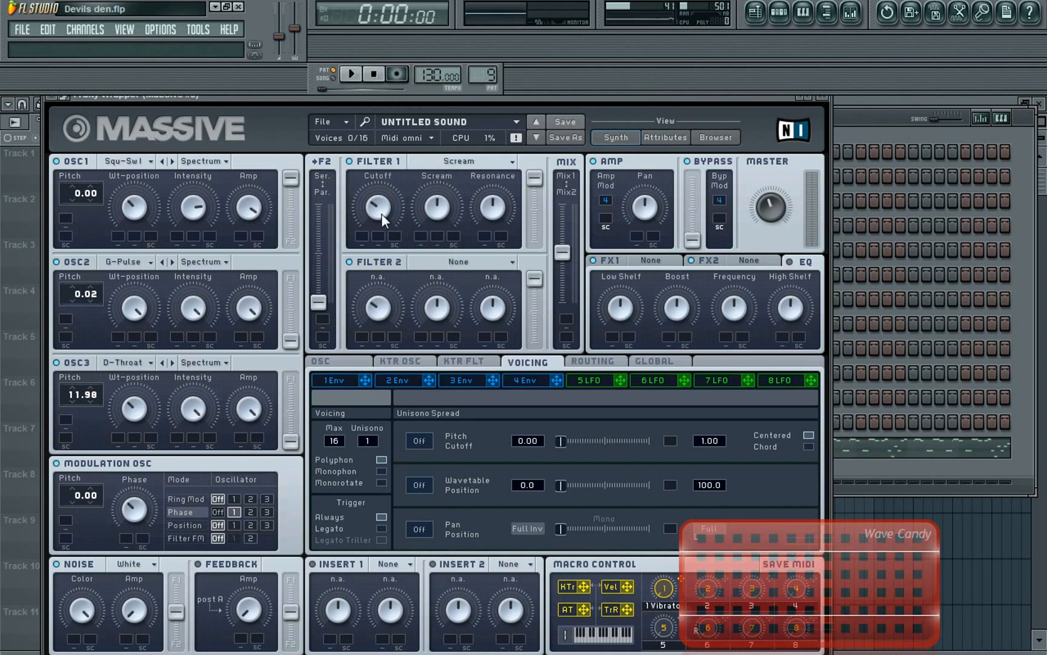
drag(442, 206, 423, 182)
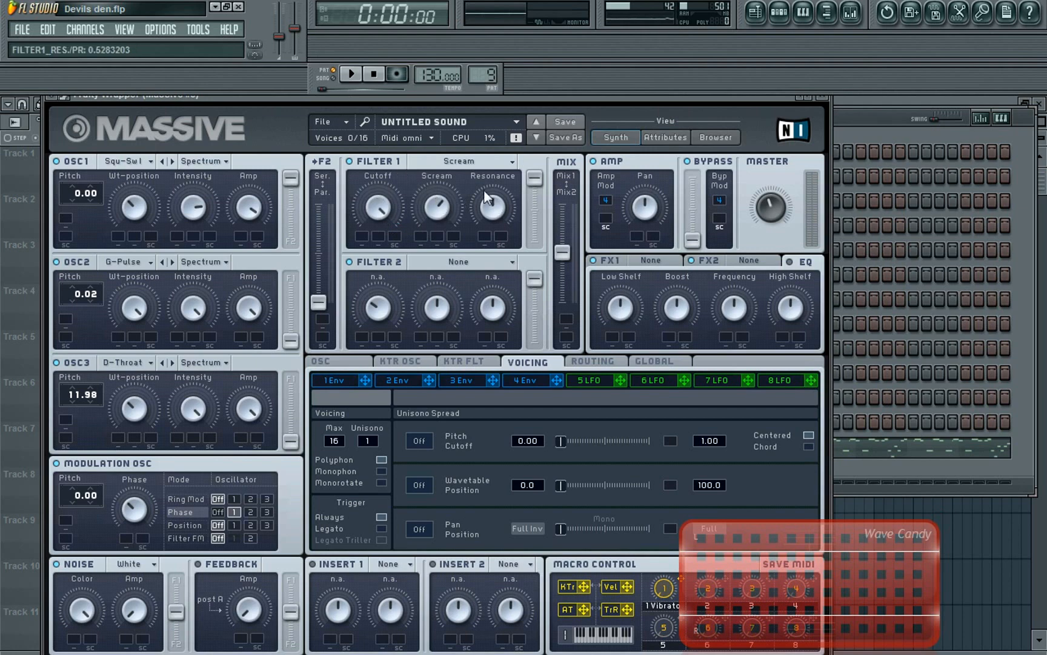
click(350, 73)
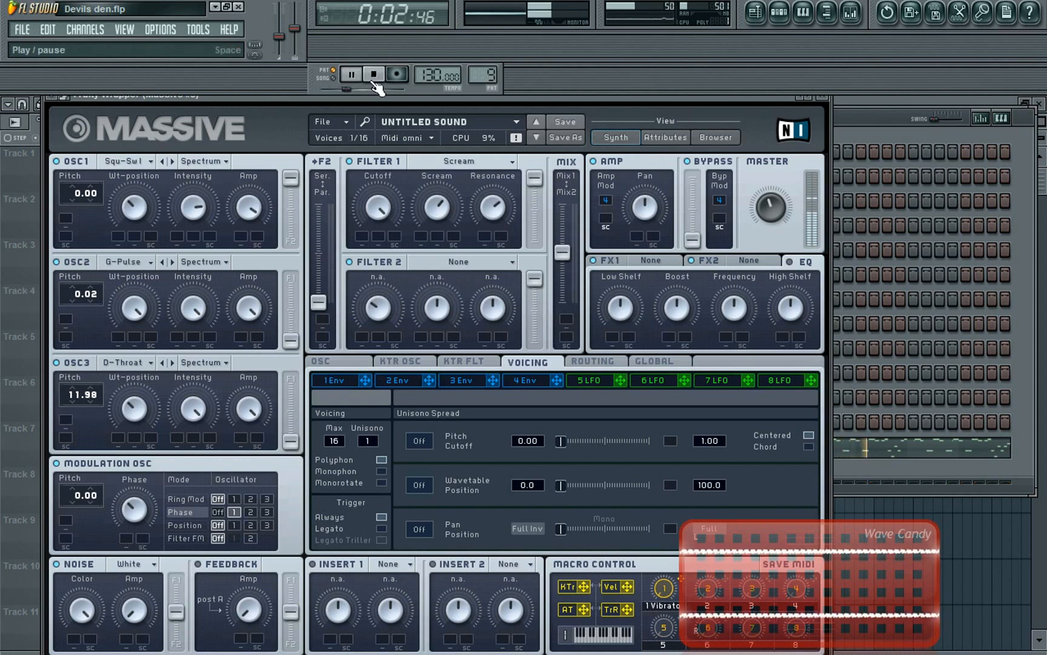
click(374, 74)
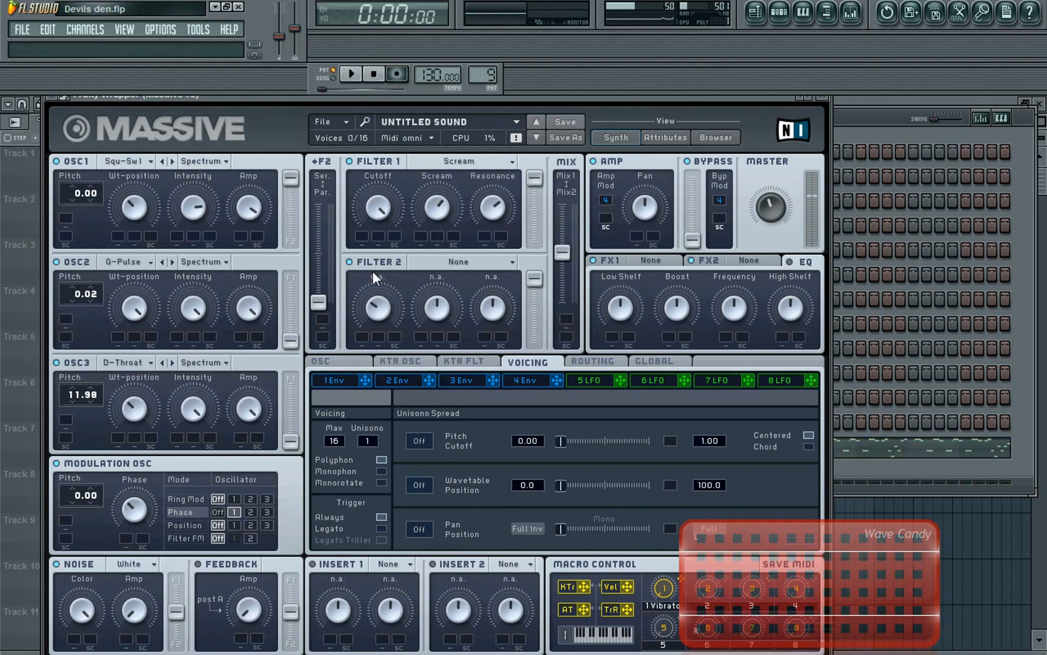
Step: Set Filter 2 to Lowpass 4 with a Cutoff of about 0.51, and audition the pattern
click(473, 266)
click(453, 273)
drag(371, 294, 347, 277)
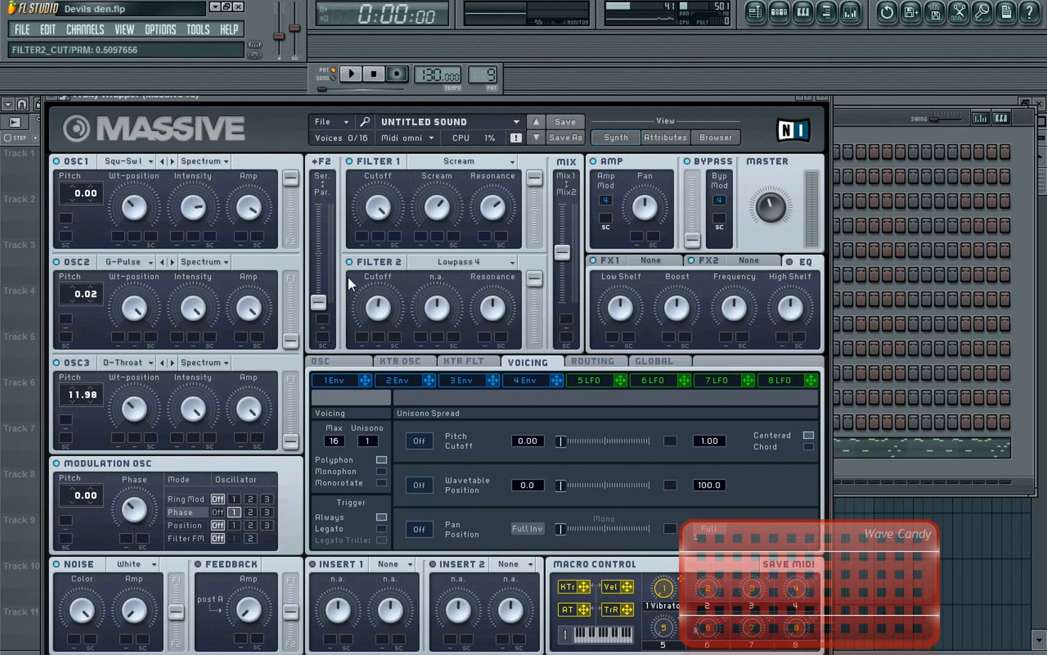
click(351, 73)
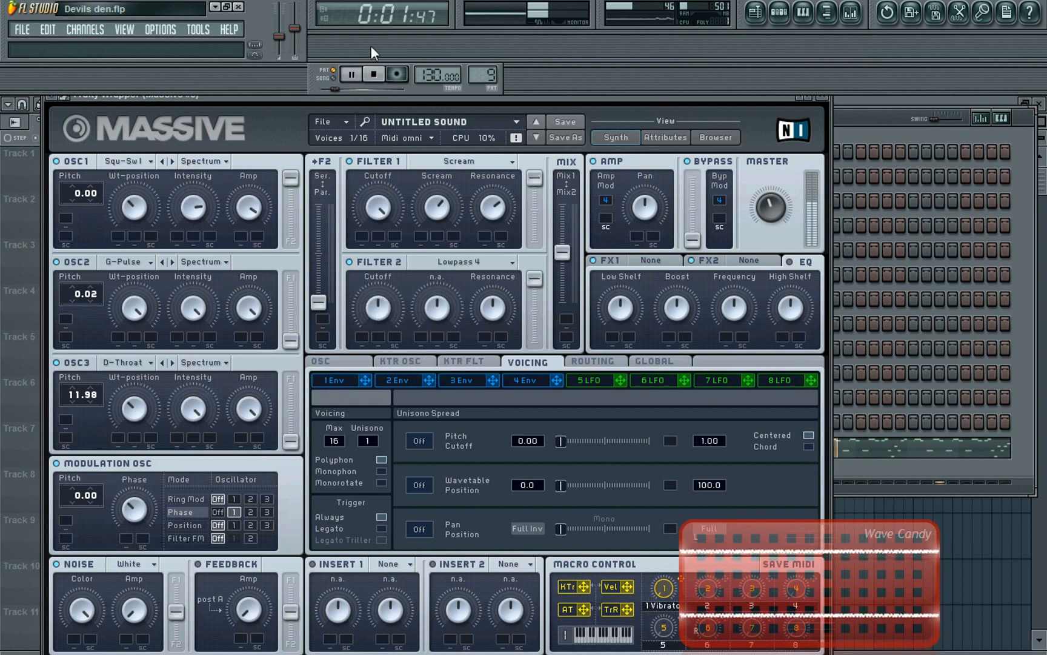
click(375, 74)
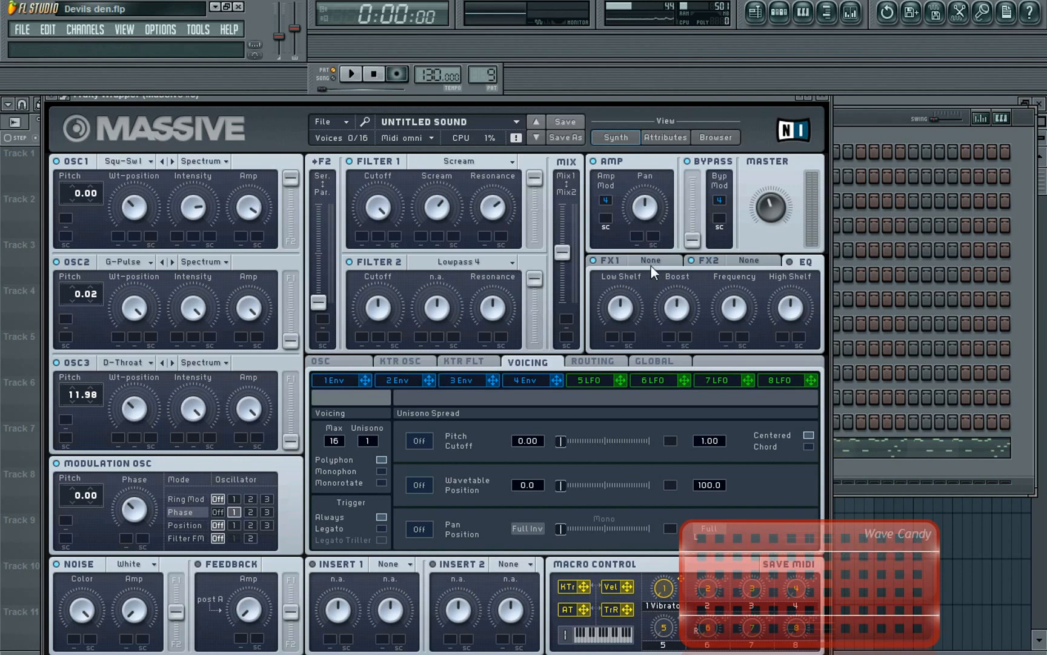
Step: Load the classic tube effect (C Tube) in FX1 and the dimension expander (Dim Exp) in FX2
click(652, 267)
click(663, 409)
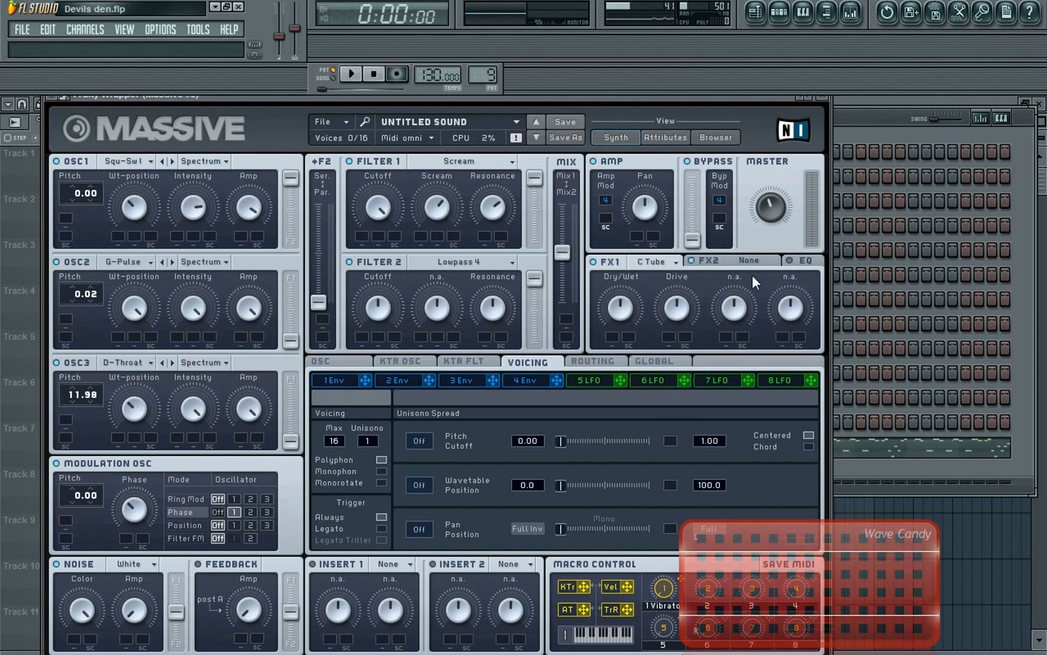
click(759, 261)
click(753, 398)
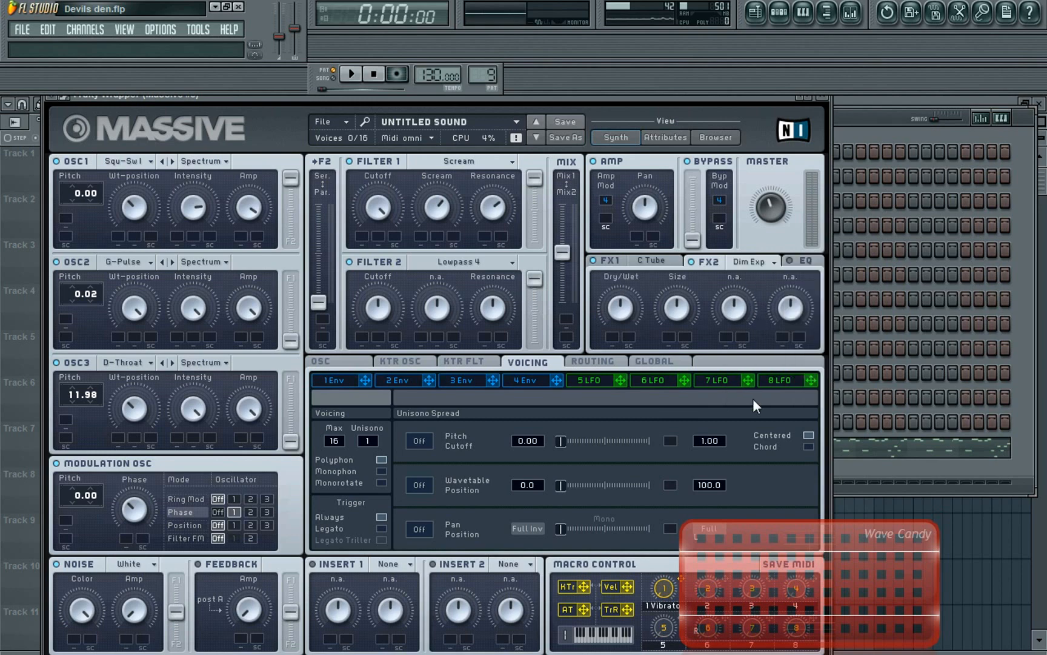
Step: Set the FX1 tube's Dry/Wet to about 0.67 and turn its Drive up nearly to full
click(643, 261)
drag(626, 311, 570, 288)
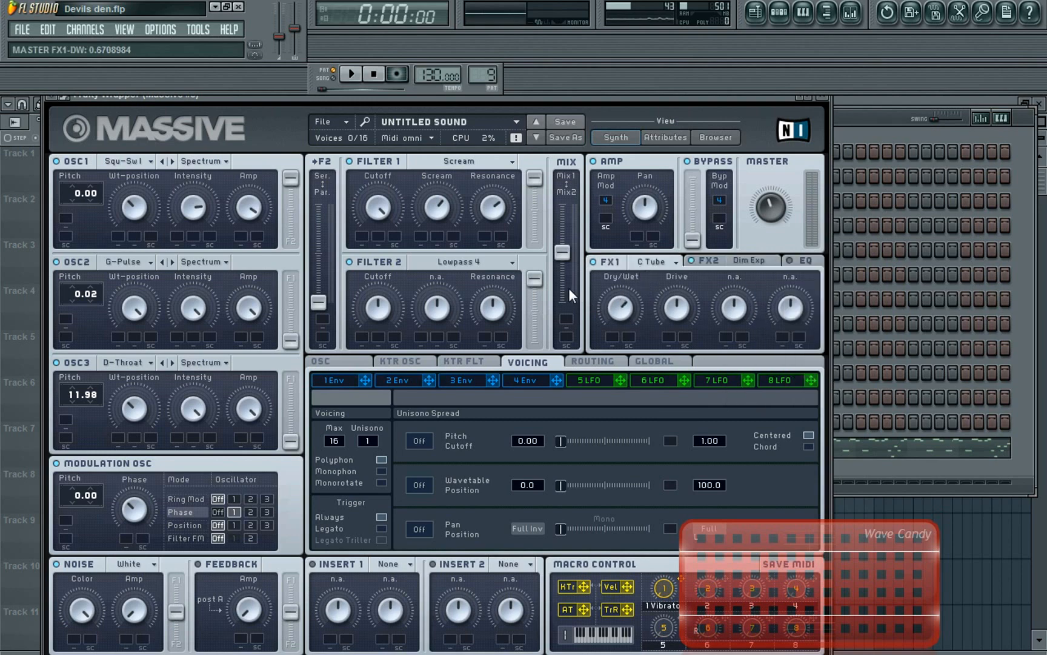
drag(677, 309, 589, 243)
Step: Raise the Size of the FX2 dimension expander to about 0.85, leaving Dry/Wet at the midpoint
click(734, 261)
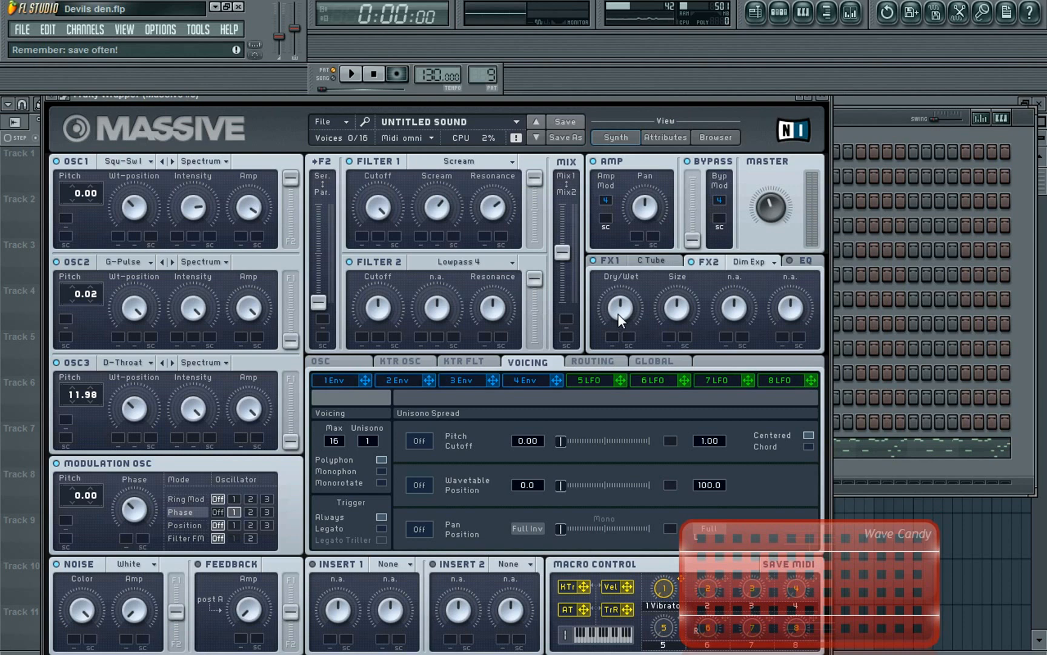
drag(676, 314, 676, 303)
drag(602, 253, 532, 256)
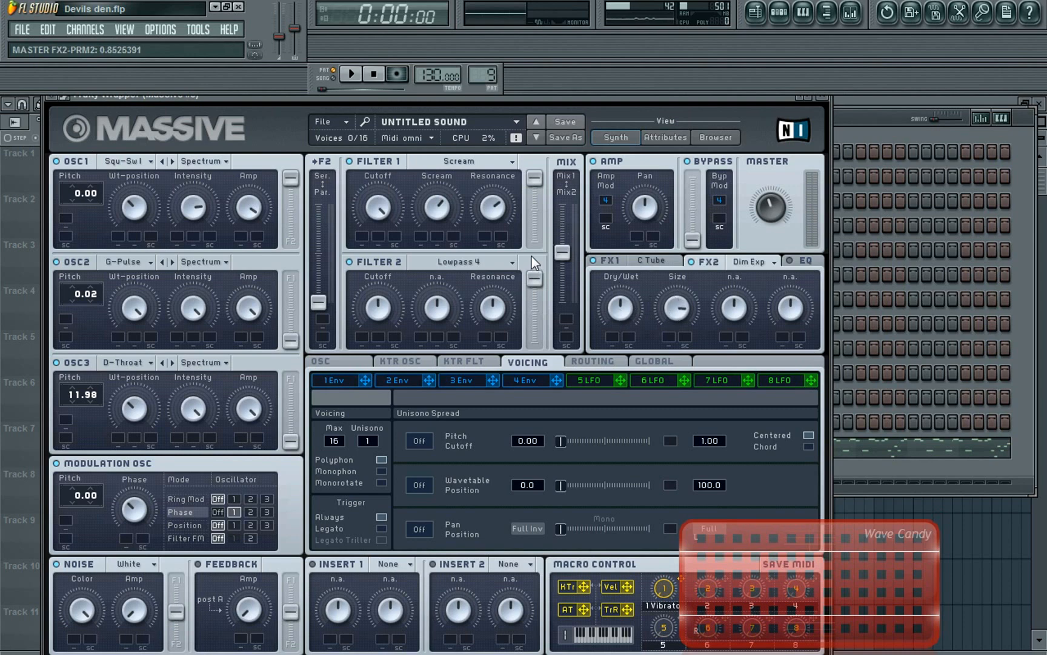
Step: Enable the EQ with Boost at about 0.64, Low Shelf at about 0.49, Frequency slightly raised and High Shelf slightly lowered
click(791, 262)
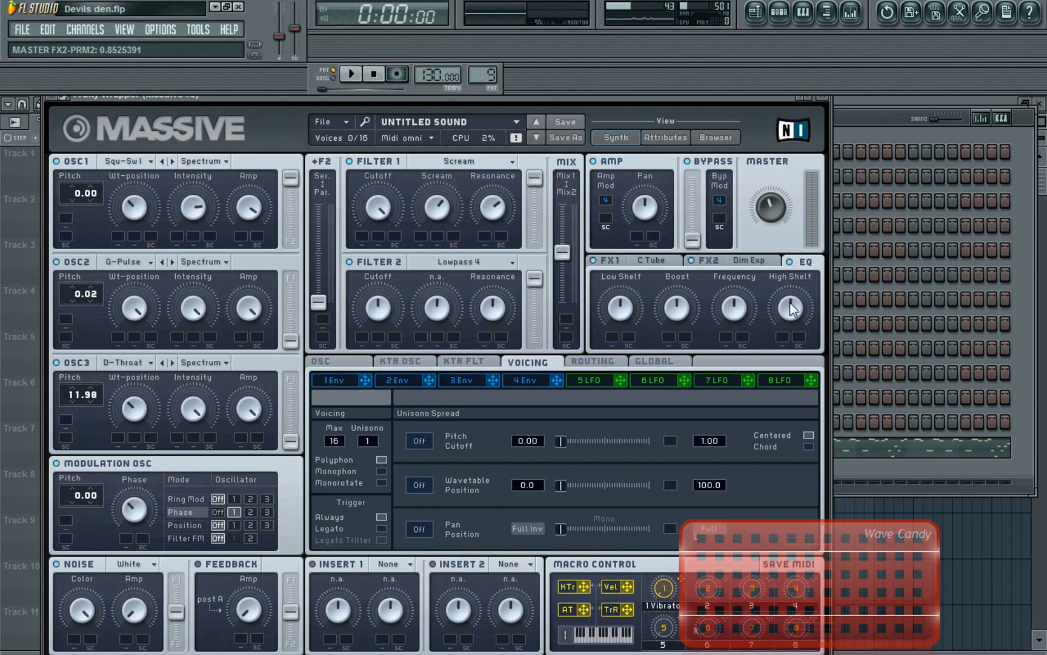
drag(791, 309, 628, 294)
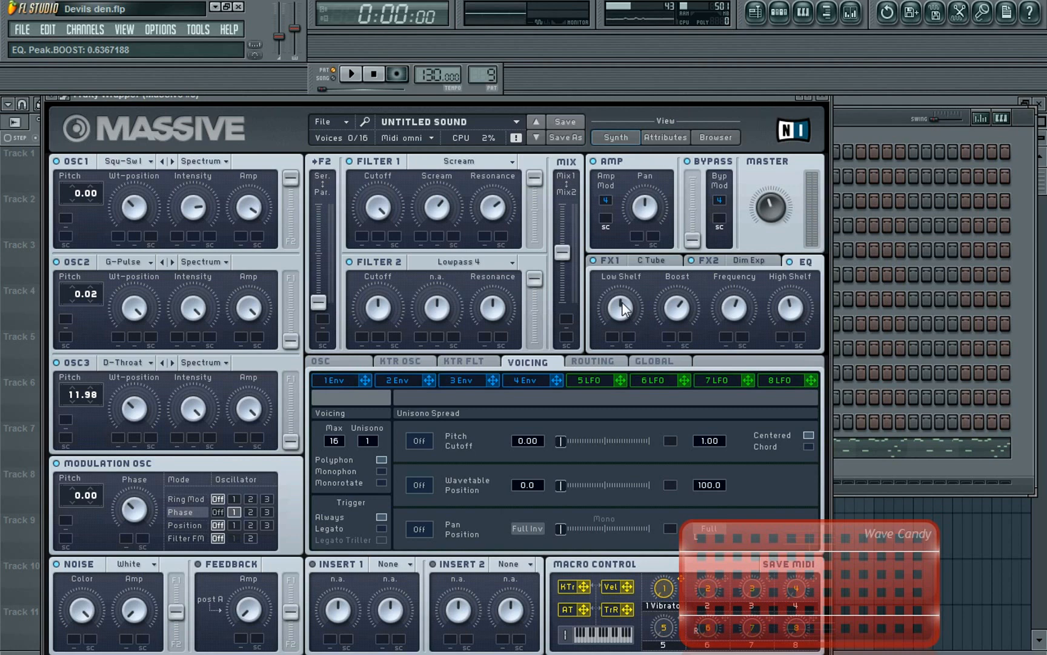
mouse_move(623, 309)
mouse_down()
mouse_move(619, 327)
mouse_move(616, 313)
mouse_up()
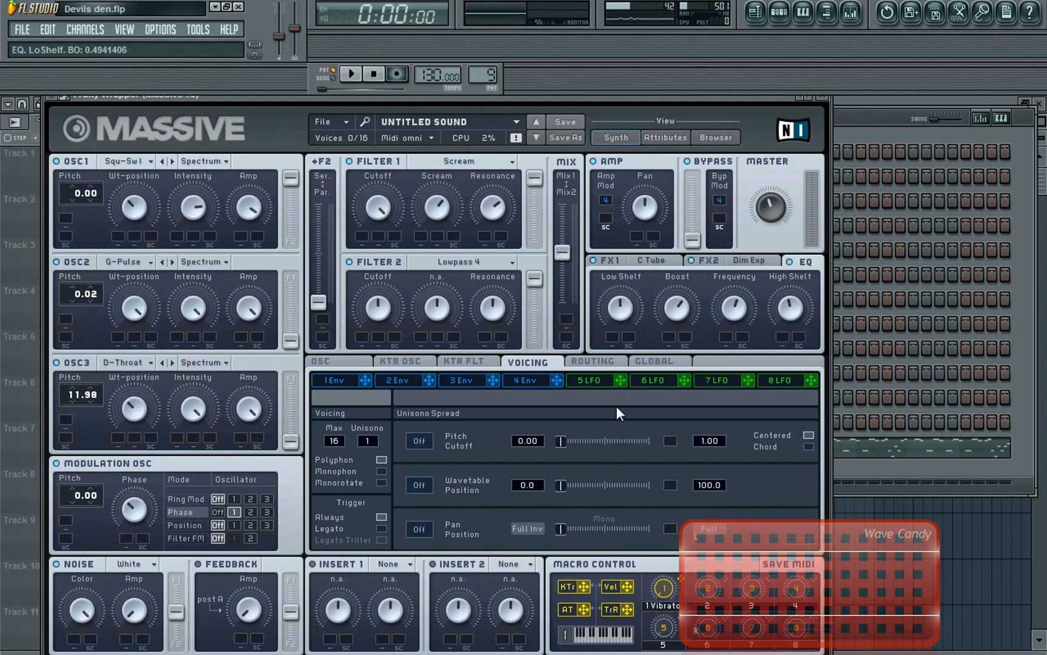
mouse_move(603, 98)
mouse_down()
mouse_move(615, 98)
mouse_move(592, 89)
mouse_up()
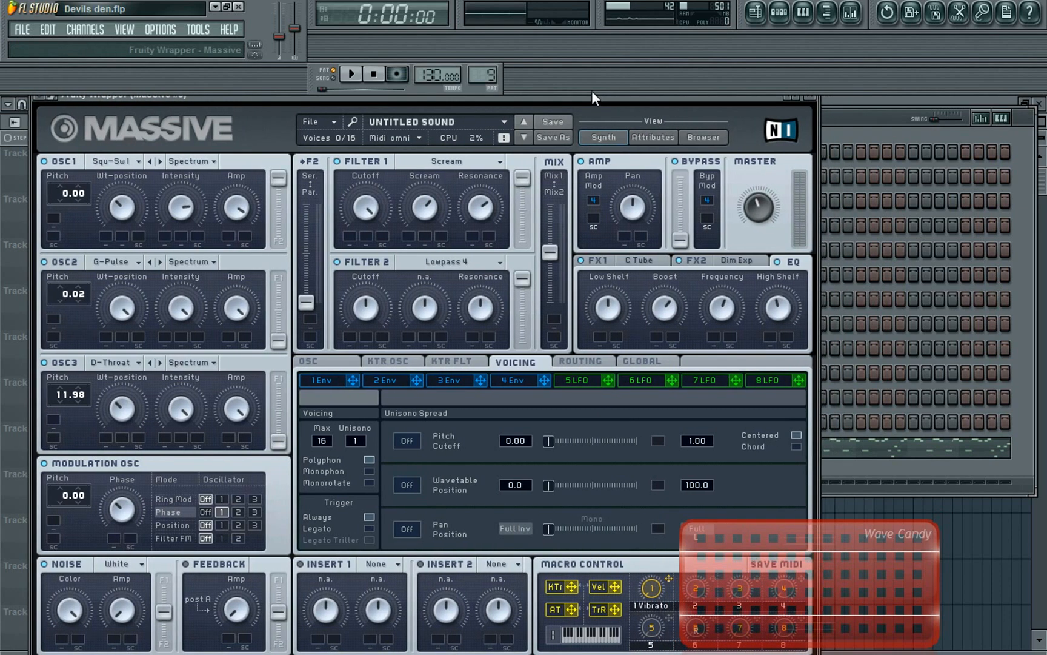
Step: Audition the pattern, bring up the FX1 tube settings, and fine-tune the synth's Master volume
click(351, 74)
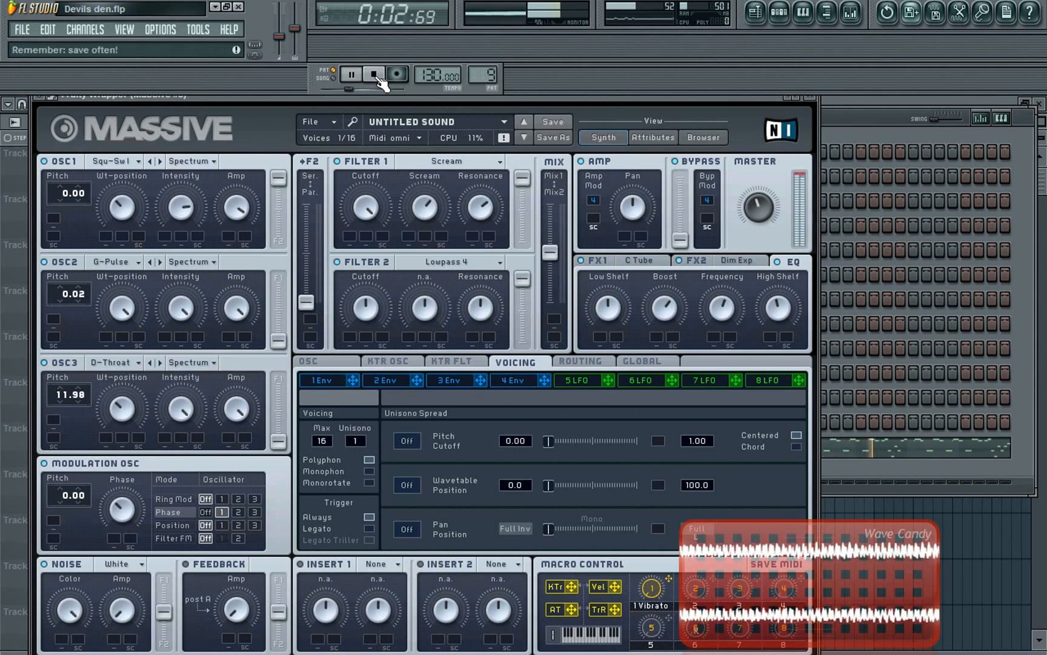
click(374, 74)
click(660, 263)
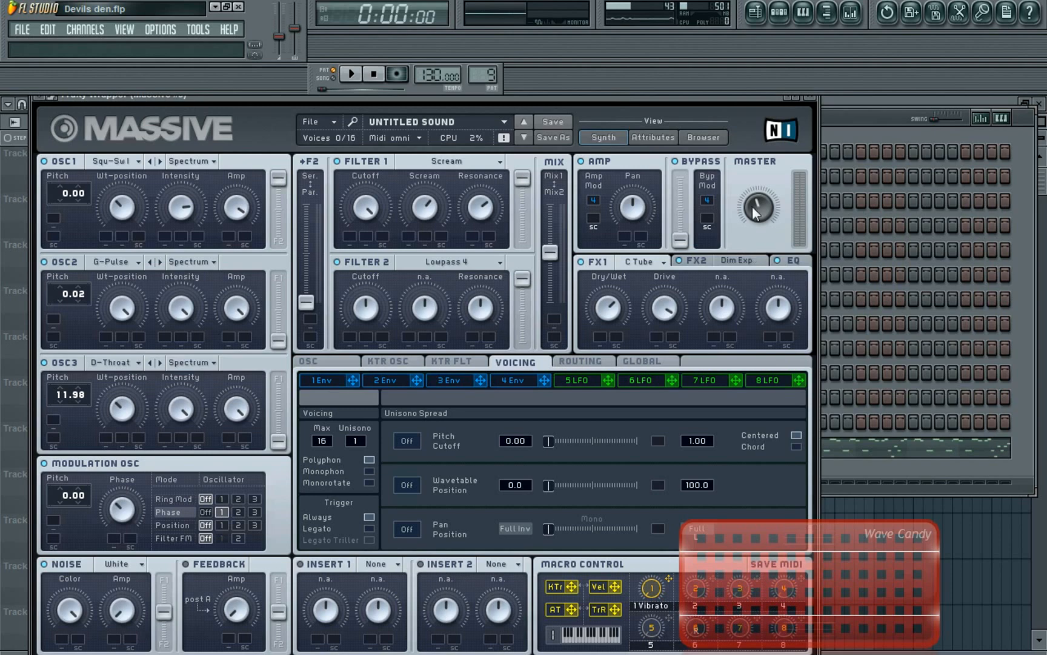
drag(757, 211, 756, 206)
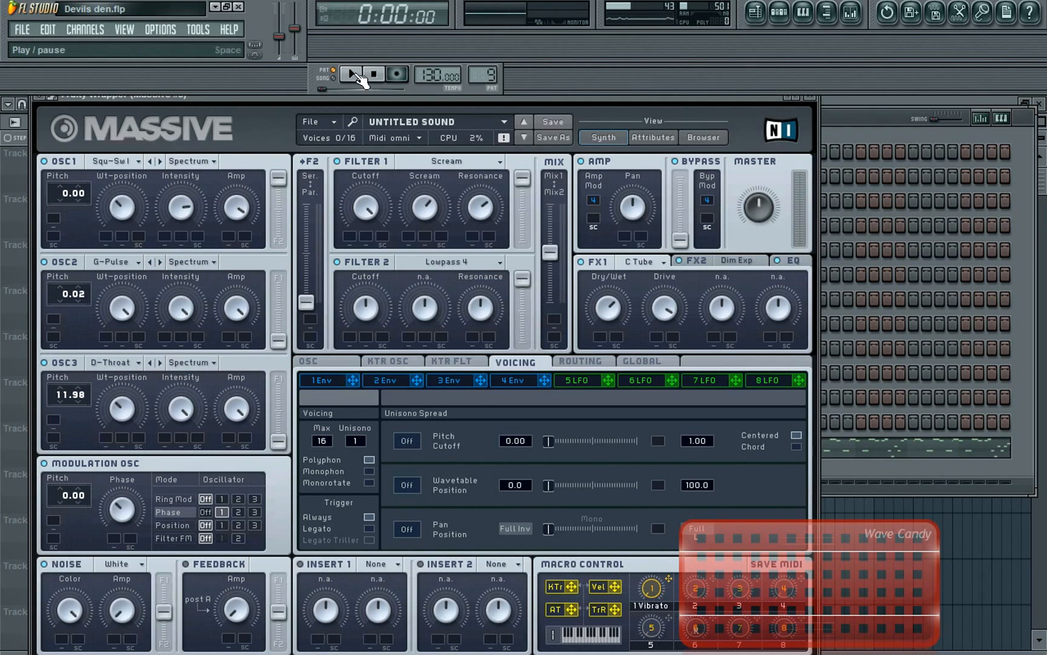
Step: Audition the pattern and set the synth's Master volume to about 0.31
click(350, 73)
drag(763, 215, 764, 220)
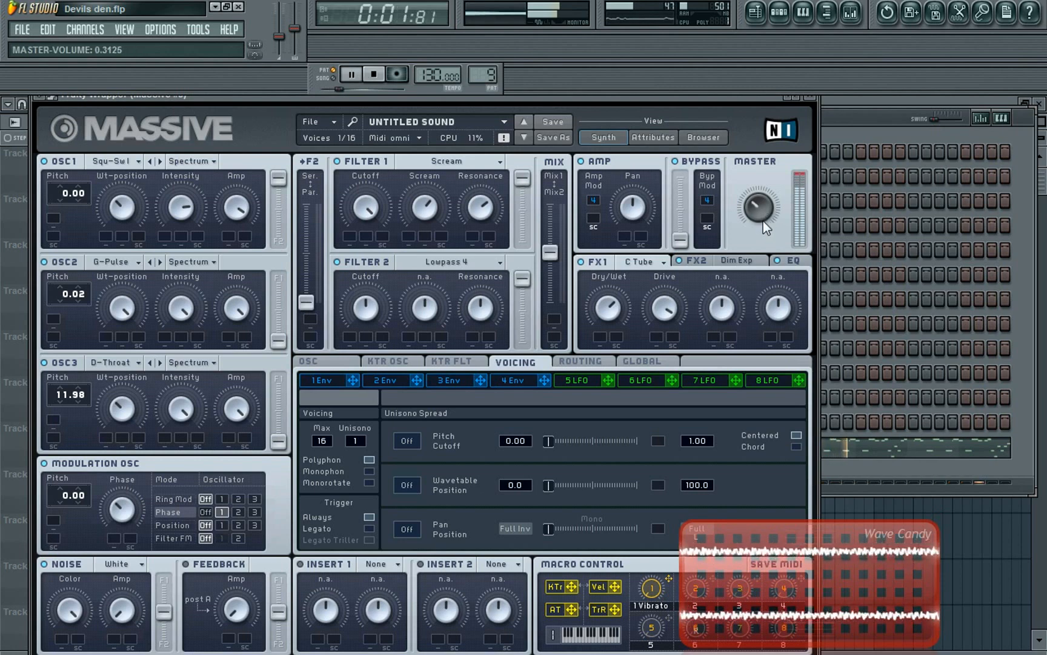
key(space)
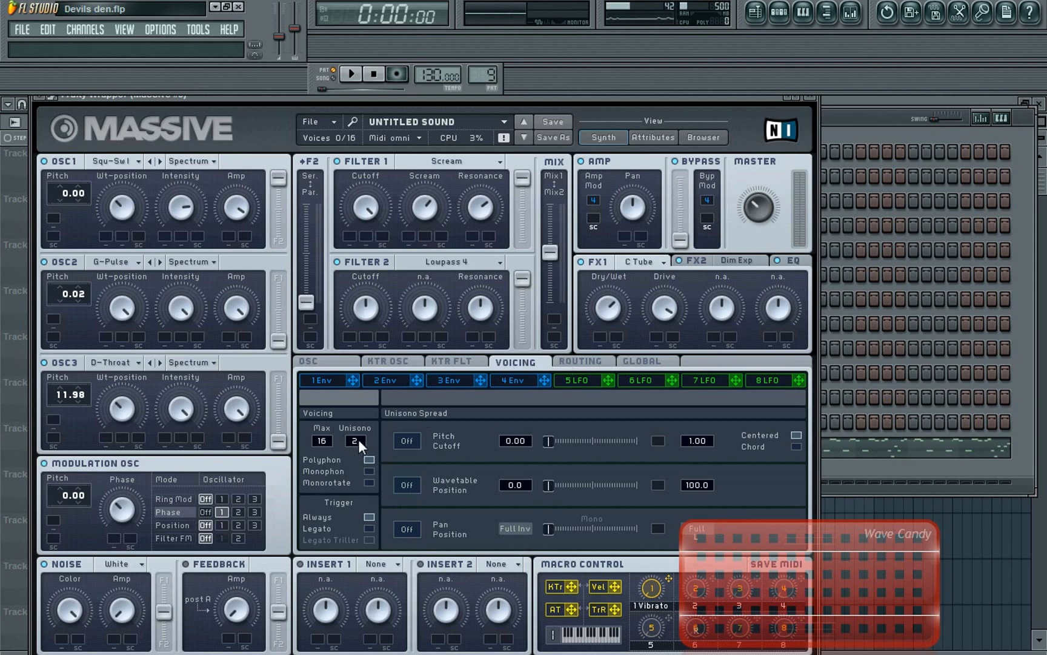
Step: Set the synth's Unisono to 3 voices, clear the Wave Candy overlay out of view and switch the voicing to Monophon
drag(823, 565, 855, 653)
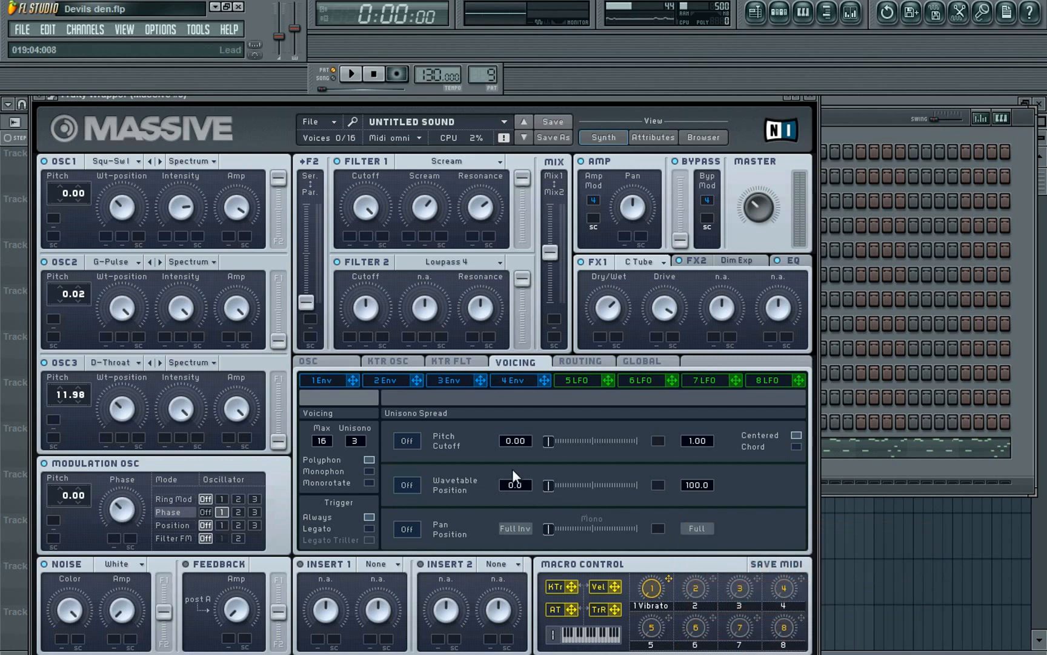
click(368, 471)
Step: Raise the oscillator Glide Time to about 0.19, auditioning the pattern to judge it
click(327, 361)
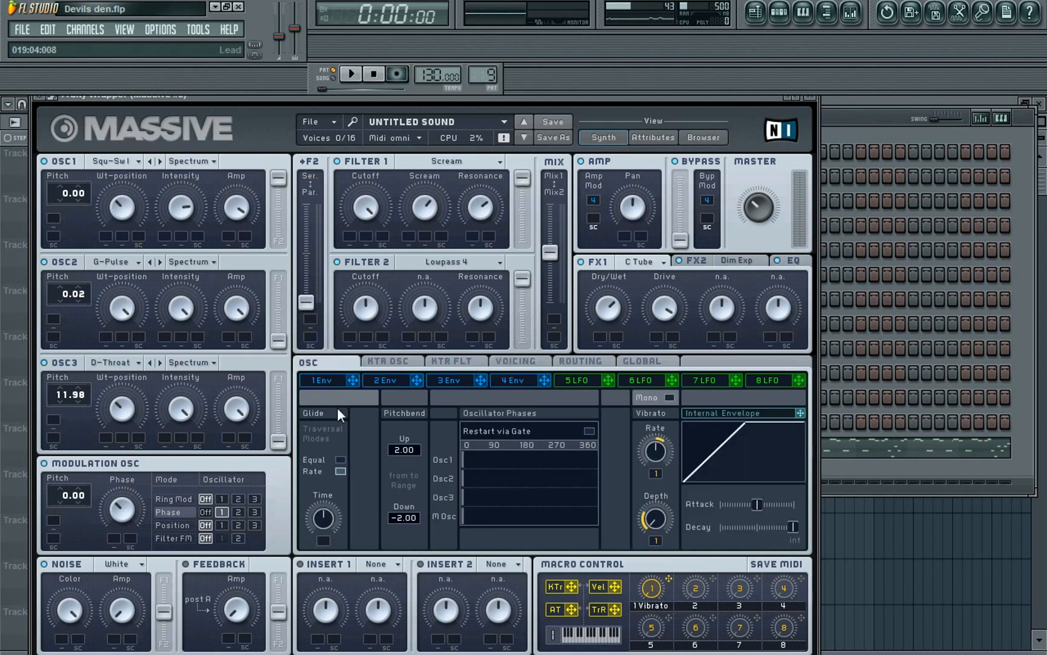
drag(327, 523, 300, 517)
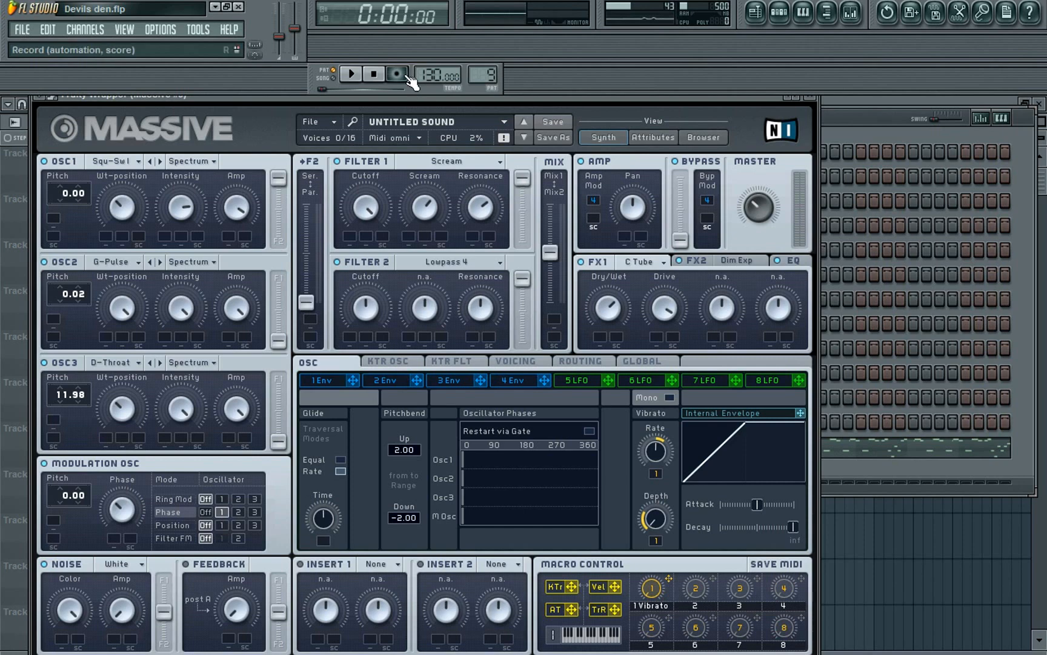
click(353, 75)
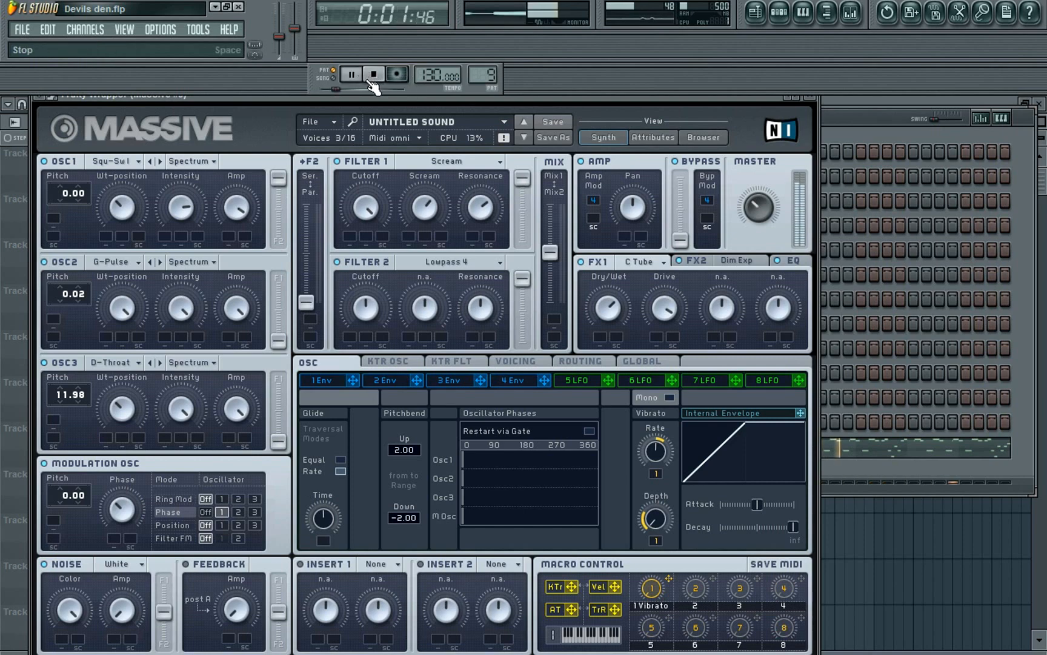
click(373, 74)
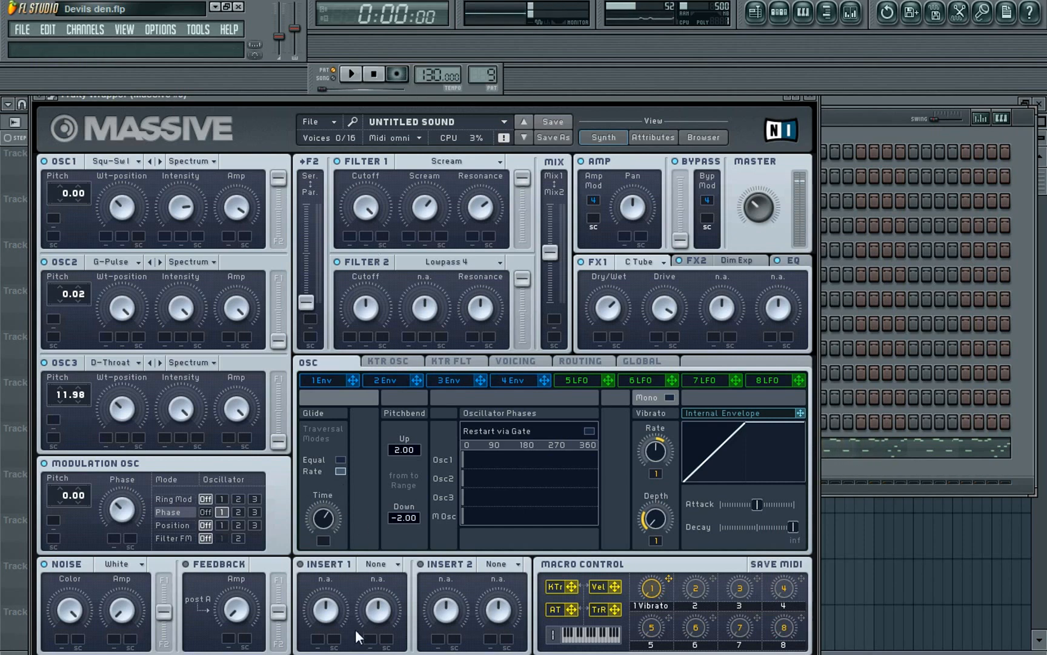
mouse_move(322, 519)
mouse_down()
mouse_move(321, 537)
mouse_move(319, 517)
mouse_move(324, 524)
mouse_up()
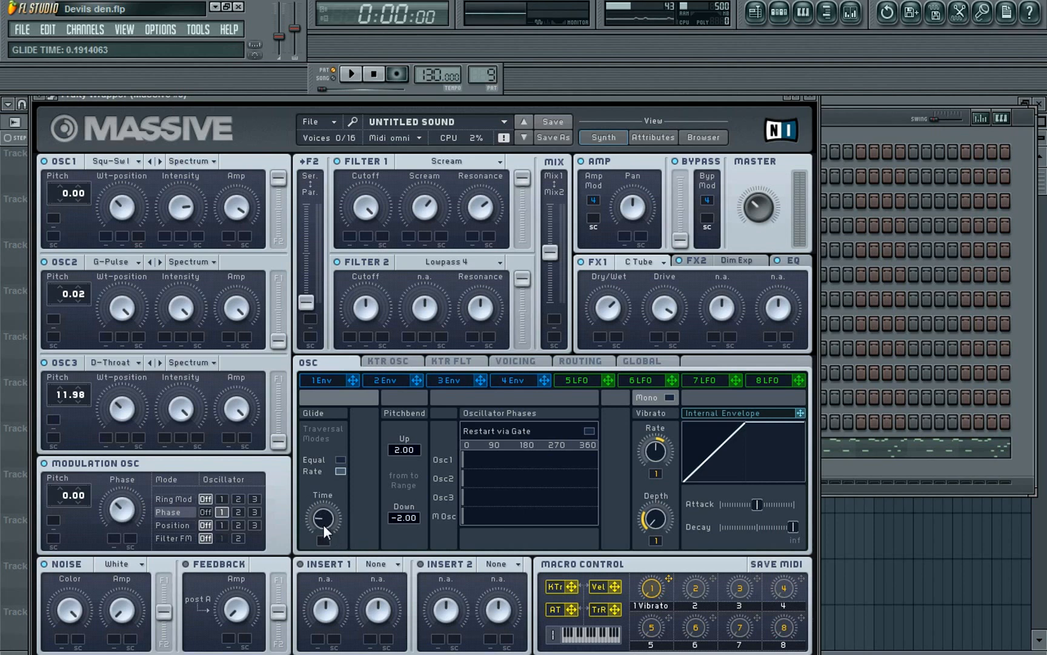
Step: Check the Massive #3 notes in the piano roll and trim the synth's Glide Time to about 0.18
click(912, 449)
drag(442, 125, 8, 126)
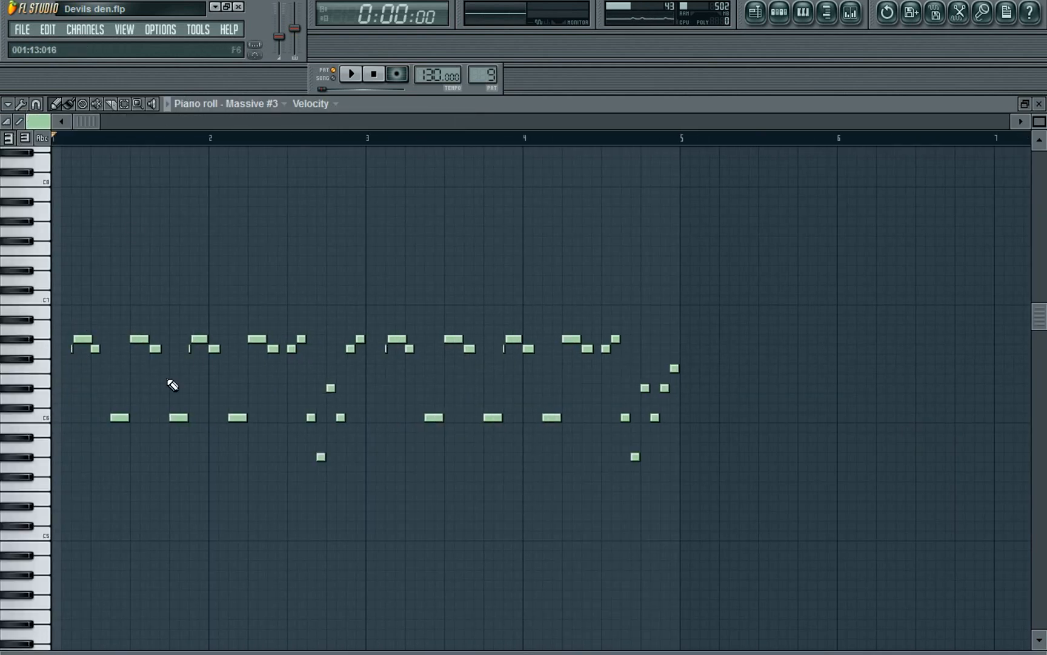
click(1039, 105)
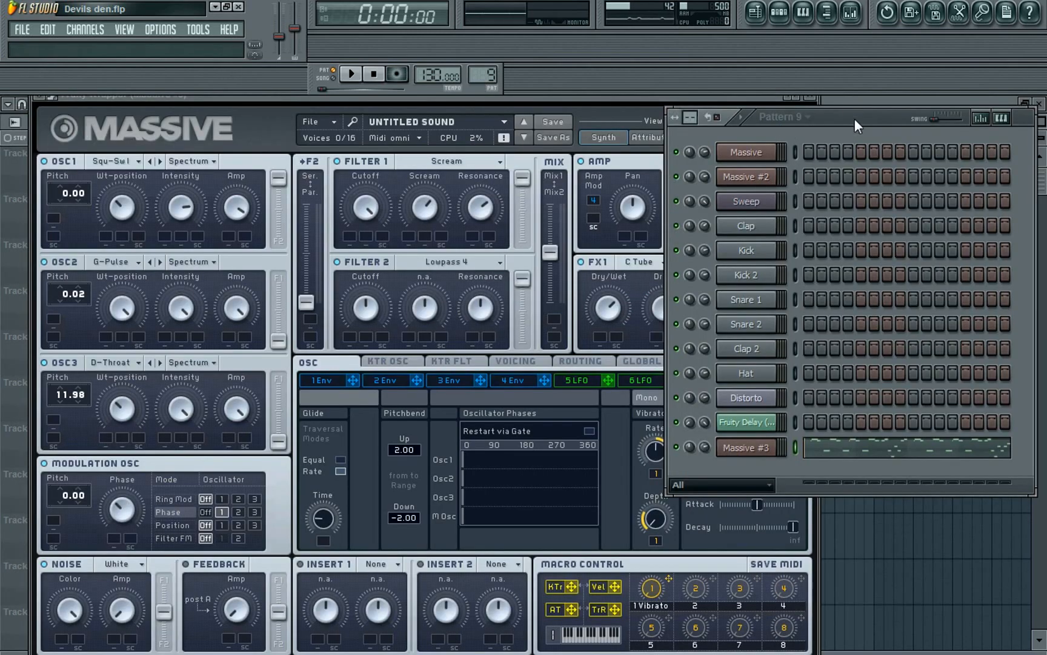
drag(664, 98, 724, 89)
drag(395, 525, 398, 526)
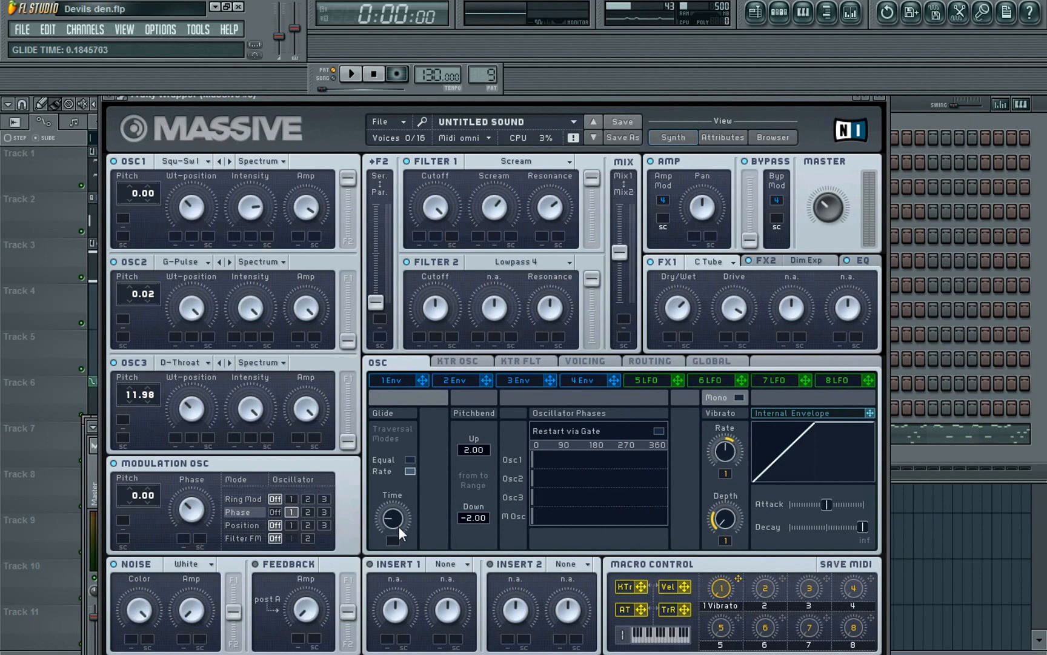
Step: Turn on the Pitch Cutoff unison spread with its maximum at 0.50 and its slider at about 0.025, auditioning the pattern
click(605, 359)
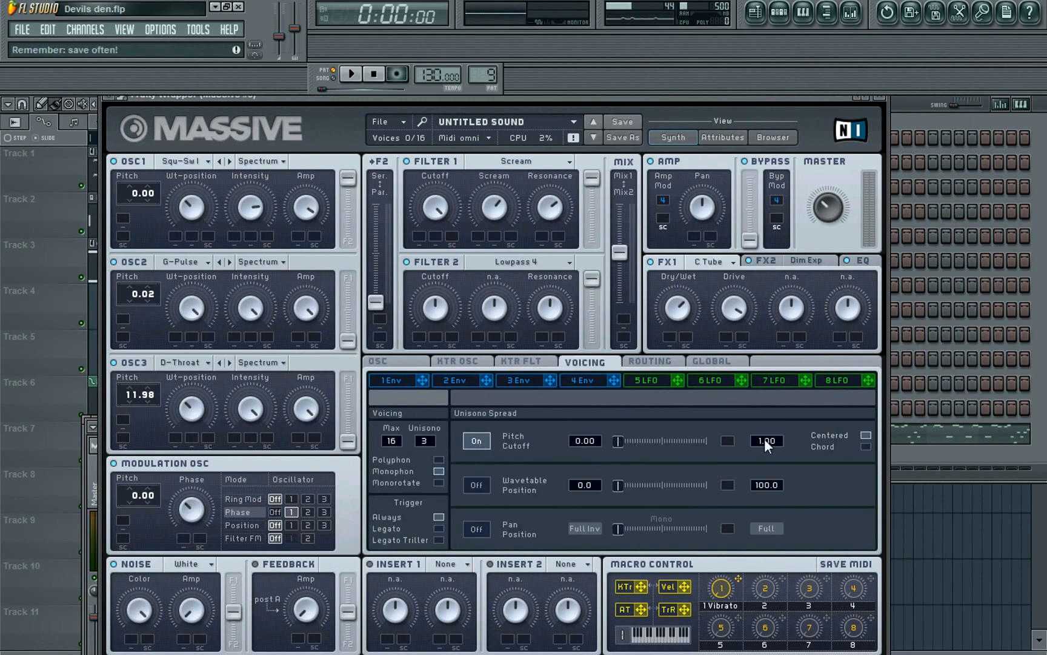
drag(776, 488, 780, 503)
mouse_move(617, 441)
mouse_down()
mouse_move(638, 440)
mouse_move(621, 443)
mouse_up()
key(space)
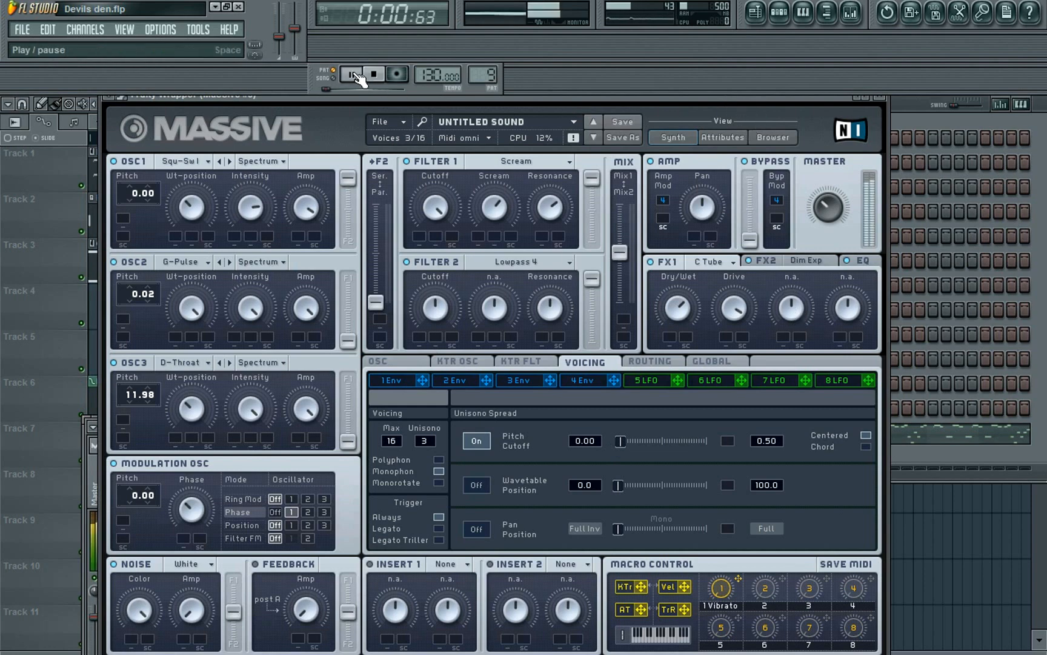
click(374, 75)
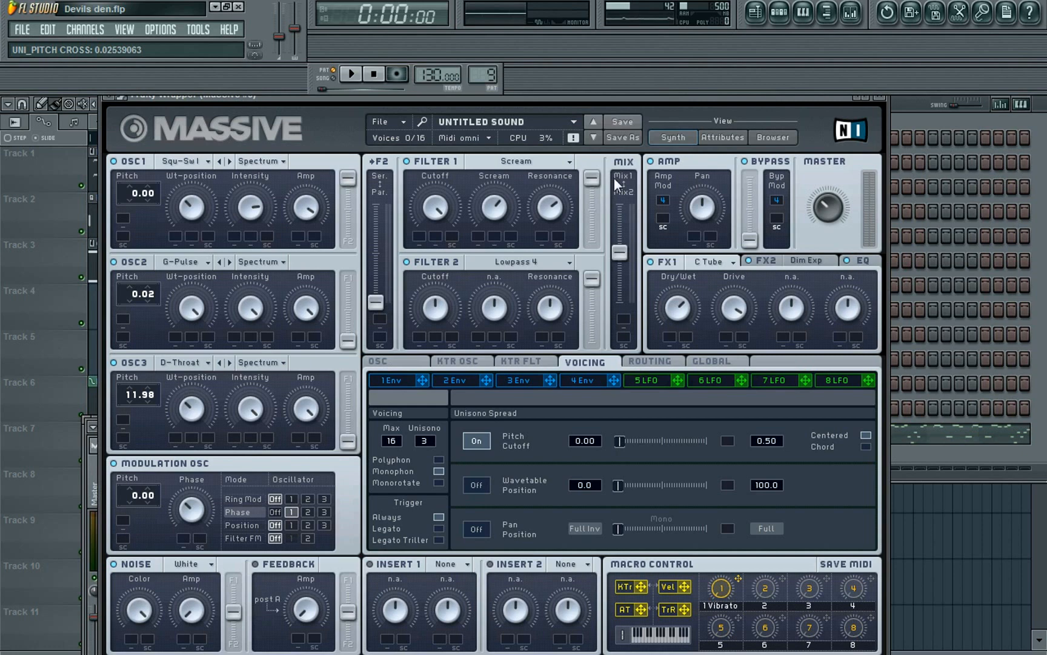
click(357, 75)
click(374, 75)
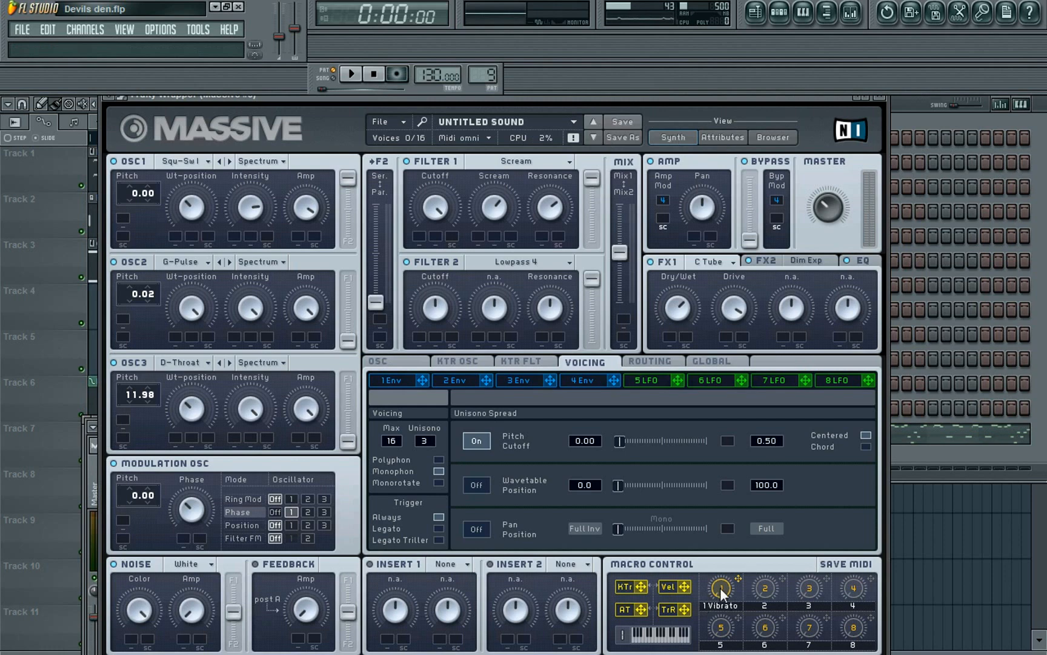
Step: Audition the pattern with the Vibrato macro at about 0.07 and compare the oscillator and voicing settings
click(427, 363)
click(351, 73)
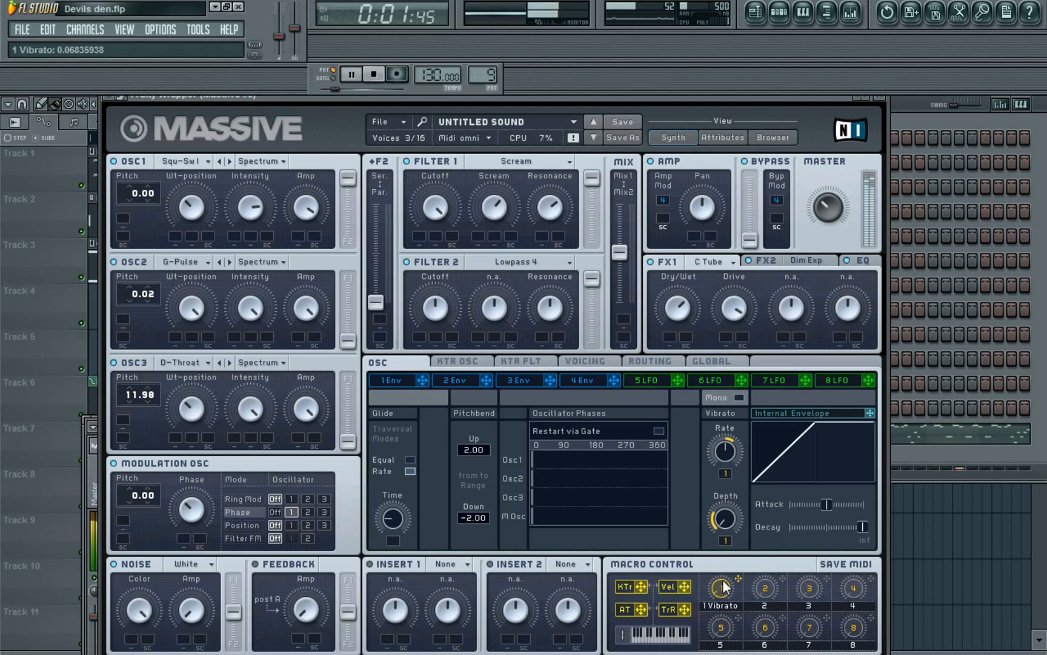
click(373, 74)
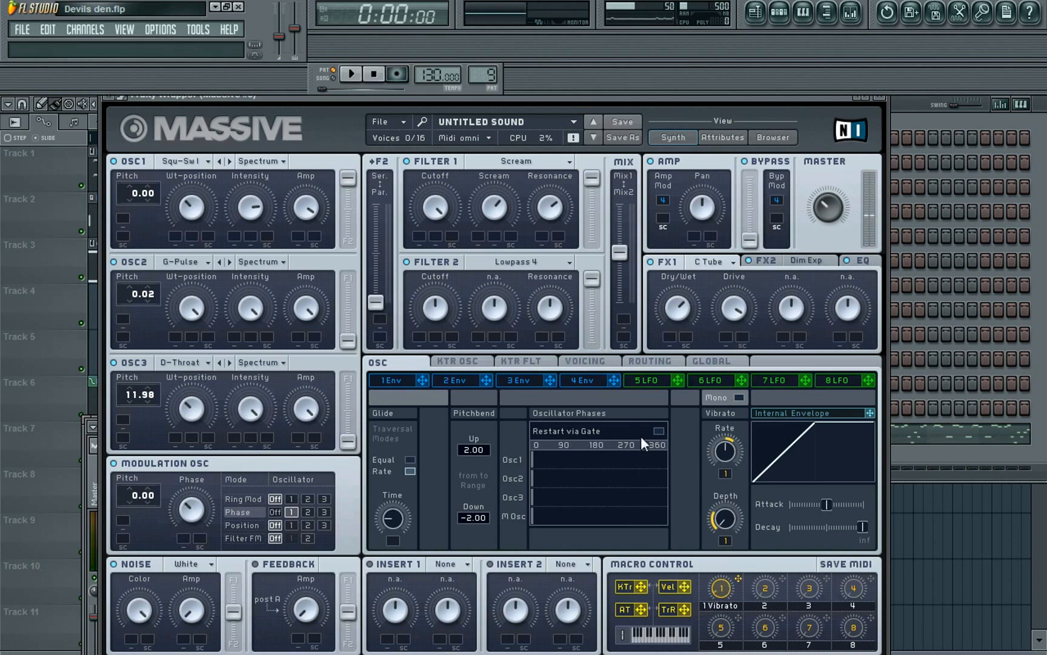
click(586, 364)
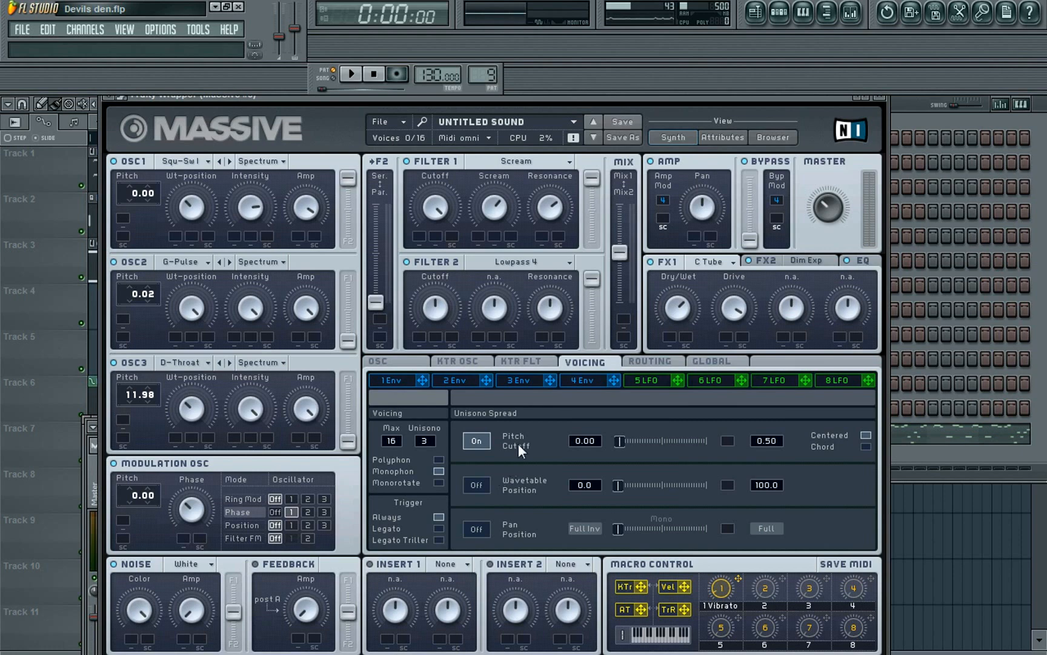
click(410, 361)
Step: Lower the vibrato Rate, remove the macro 1 assignment from the vibrato controls and set macro 1 to 0
drag(722, 451, 702, 490)
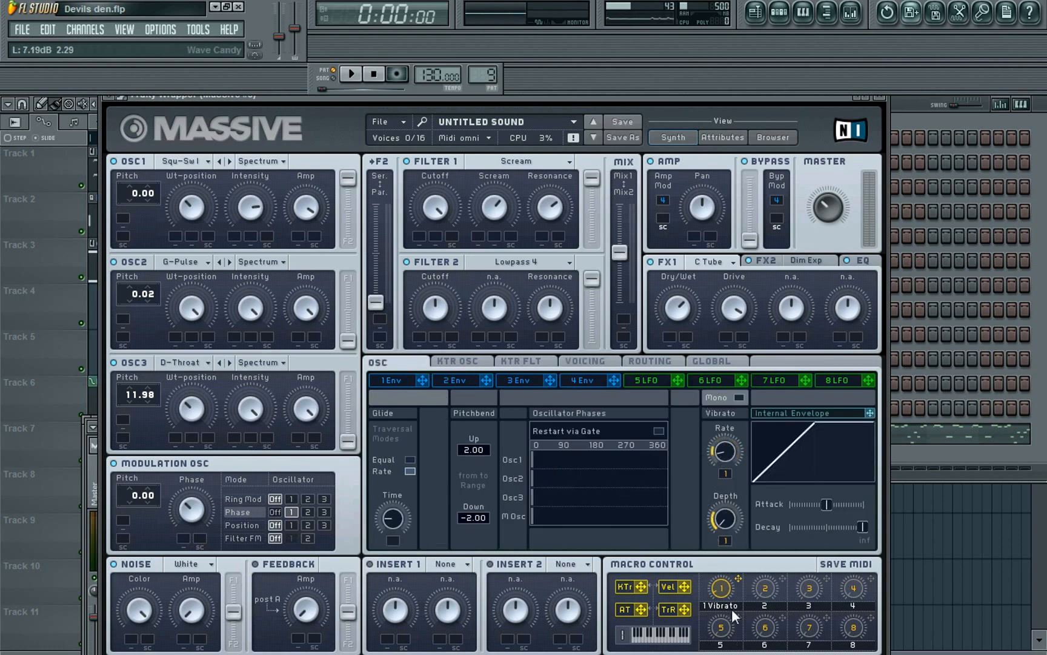
right_click(727, 587)
click(755, 641)
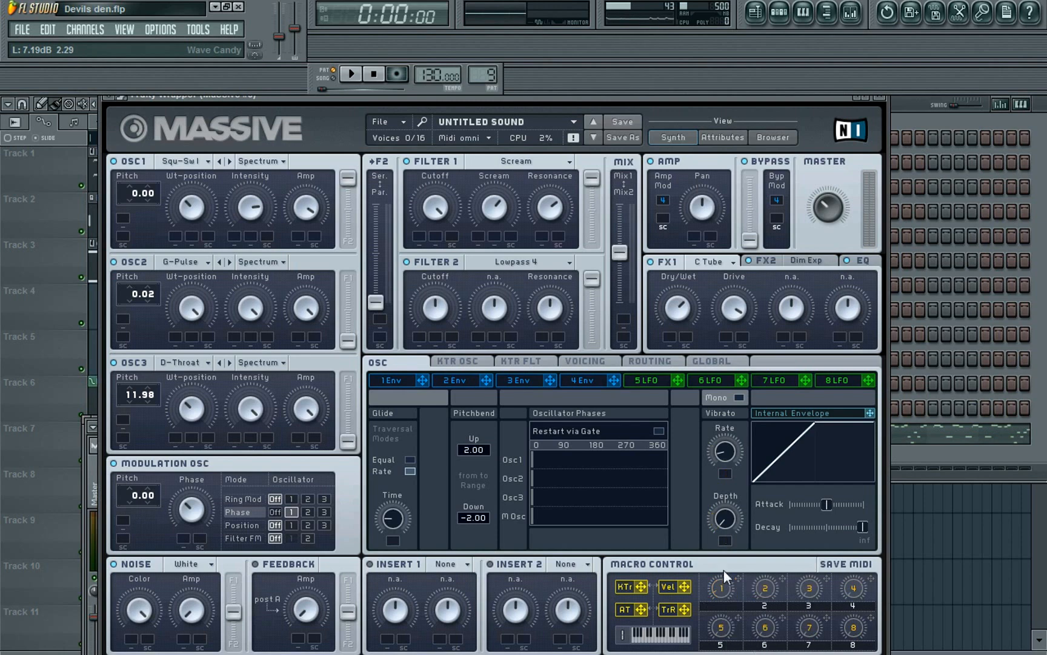
mouse_move(727, 590)
mouse_down()
mouse_move(717, 557)
mouse_move(720, 597)
mouse_up()
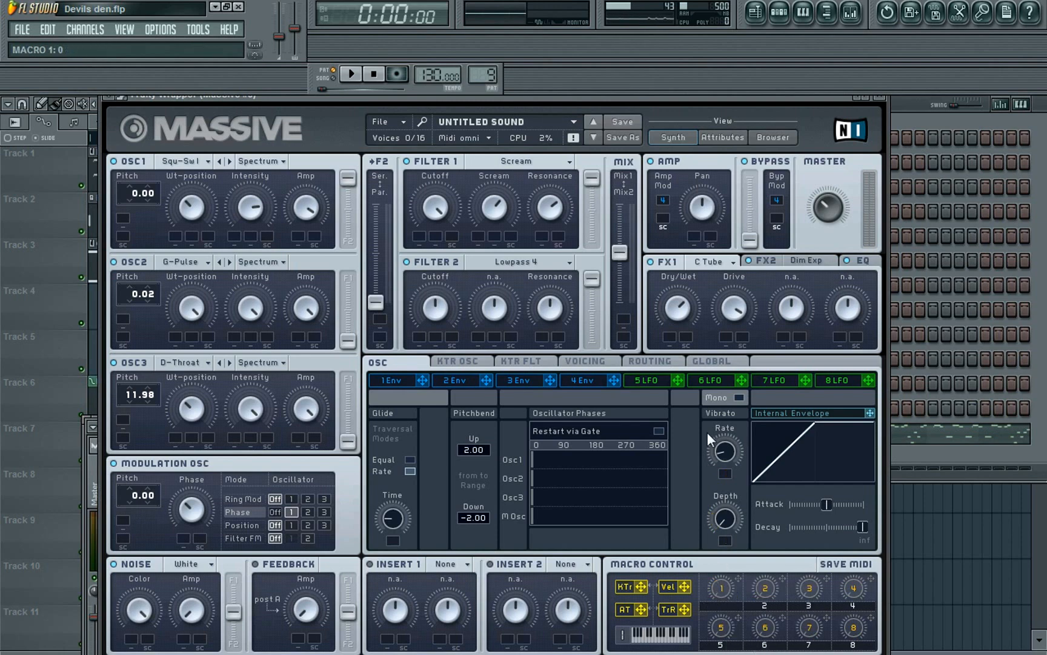
drag(759, 98, 739, 99)
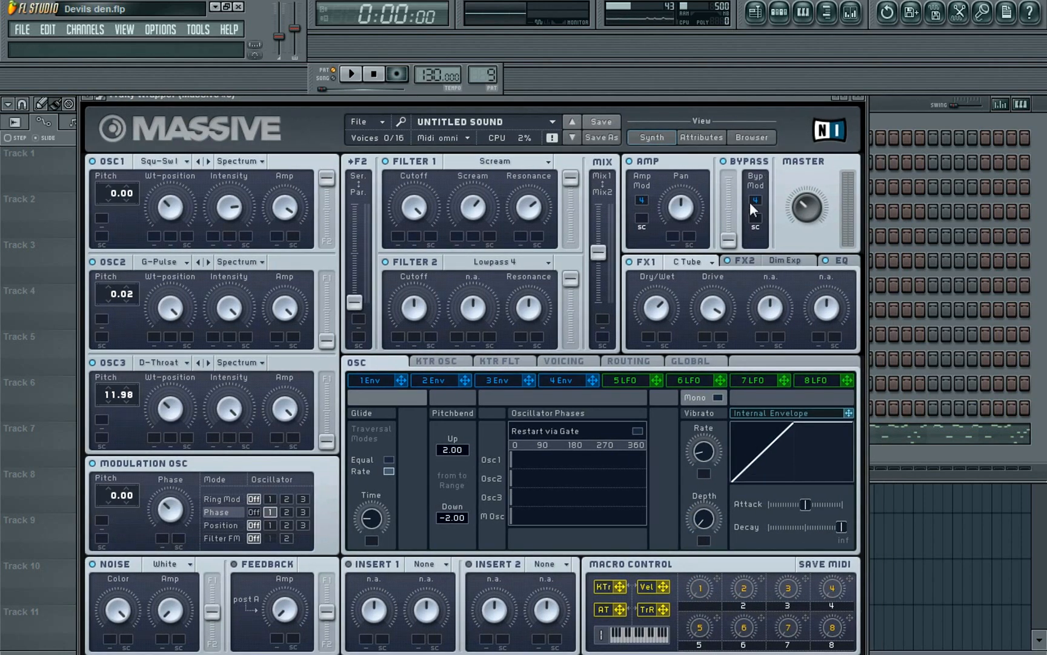
drag(474, 101, 489, 101)
click(536, 364)
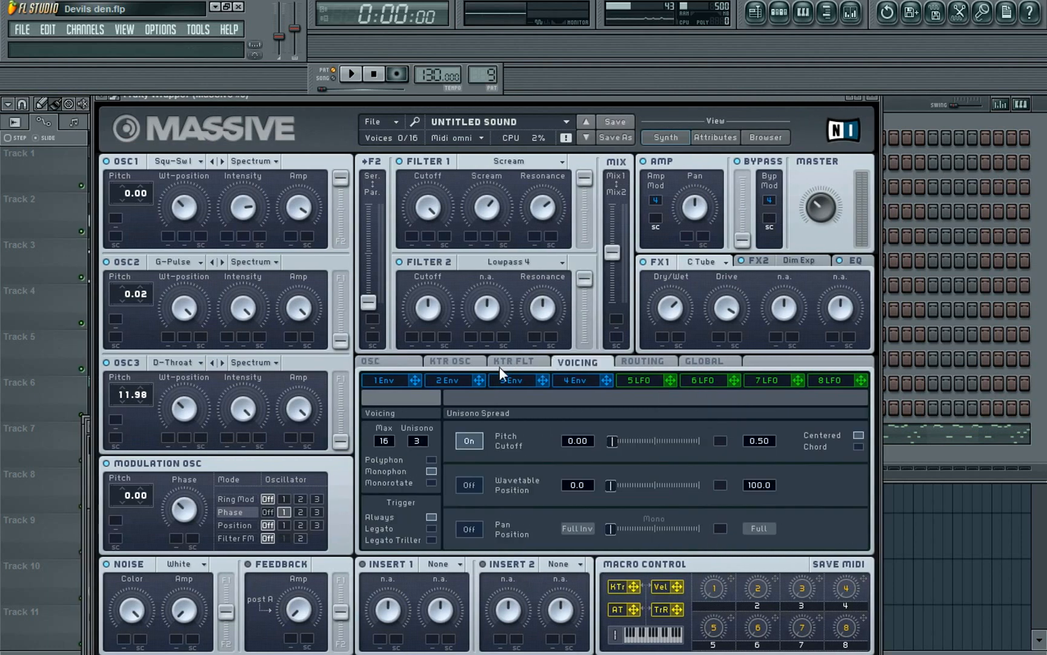
click(415, 362)
Step: Close the Massive window, route the Massive #3 channel to mixer track 5 and move the mixer fully into view
click(872, 97)
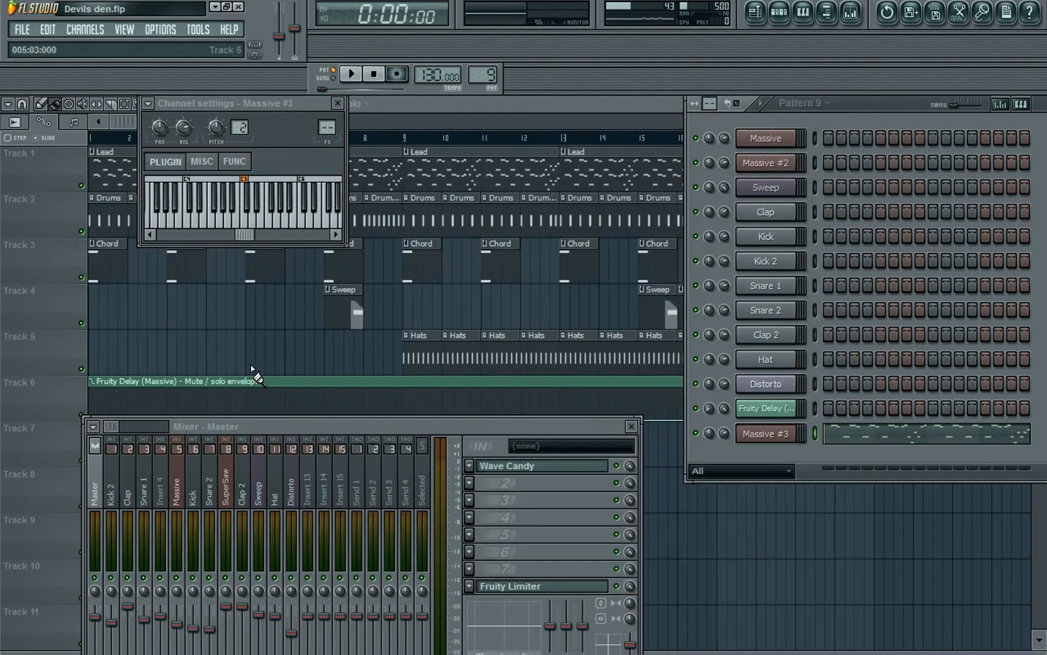
drag(329, 126, 329, 110)
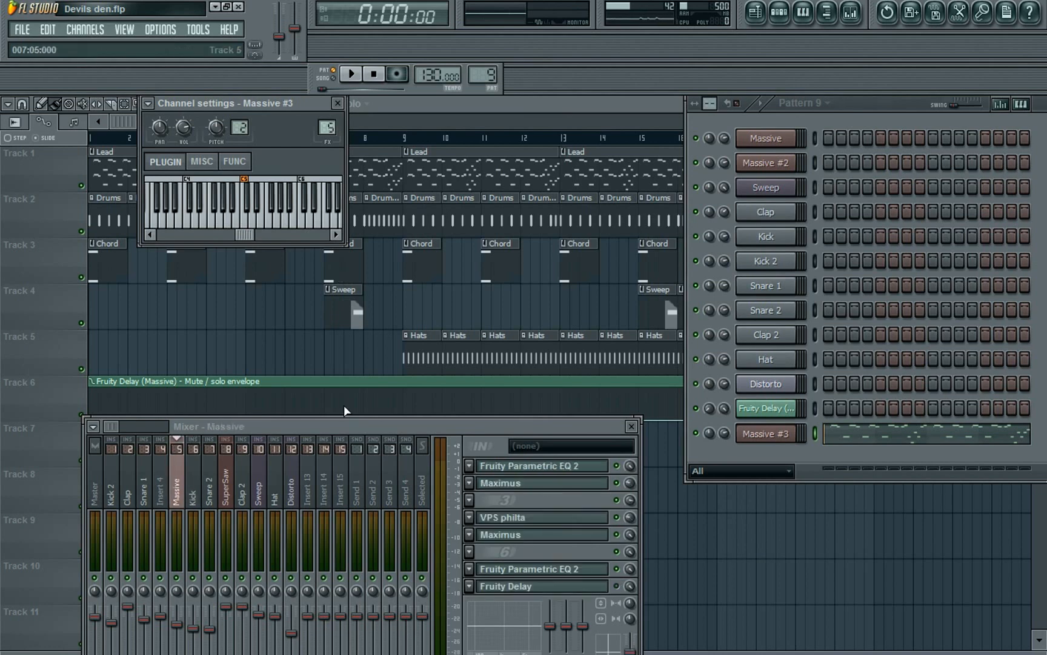
drag(354, 426, 363, 263)
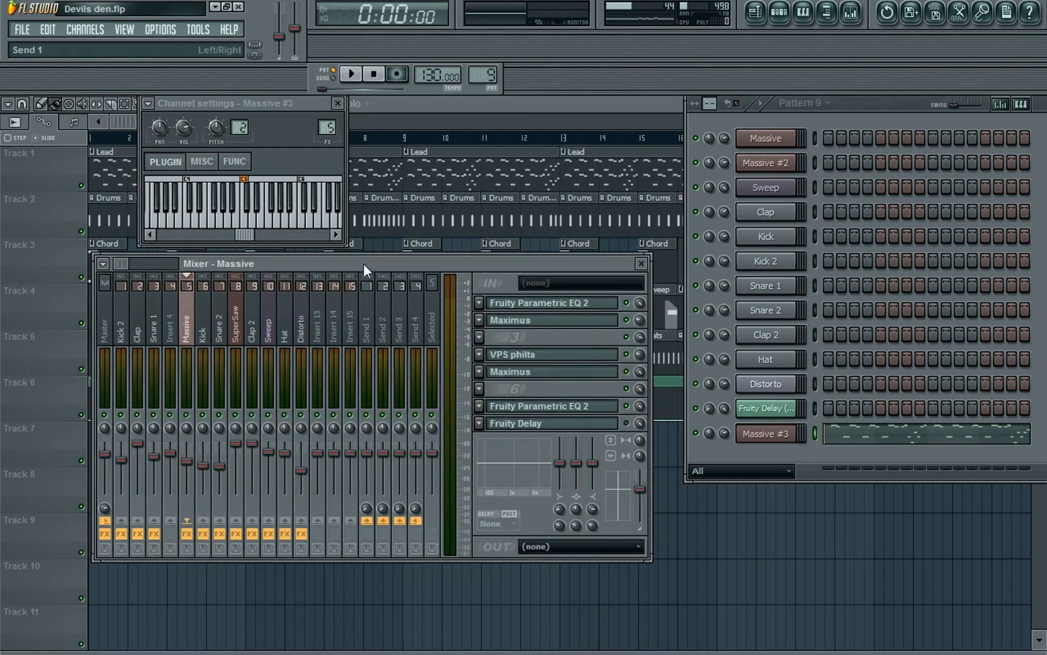
Step: Open the first Fruity Parametric EQ 2 on the Massive mixer track, briefly rechecking the Massive #3 synth window
click(570, 305)
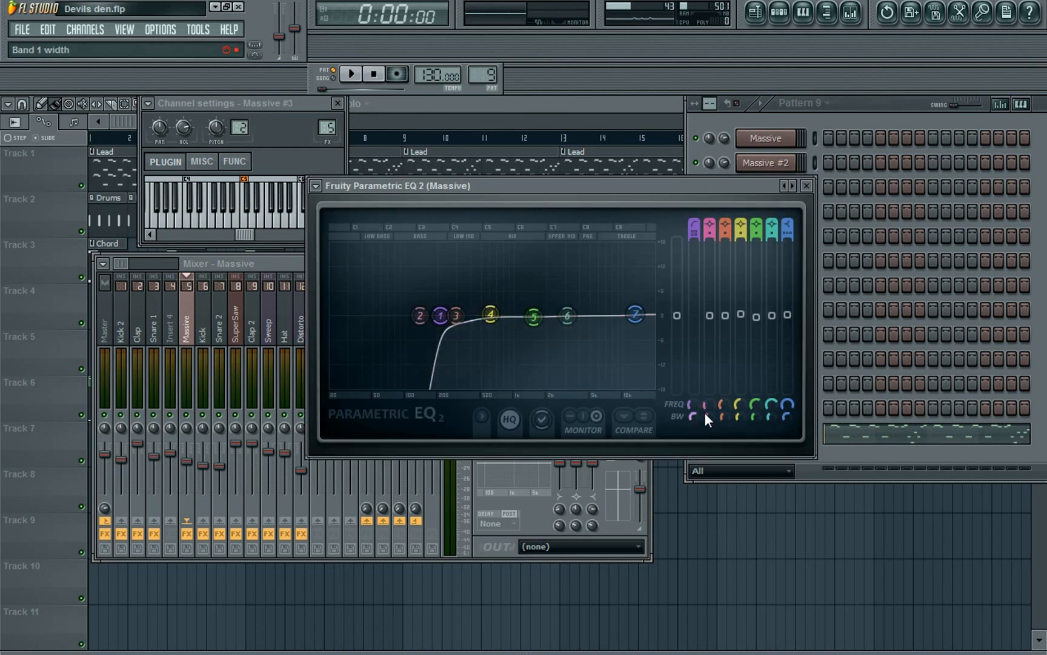
drag(745, 285, 667, 279)
click(765, 433)
click(765, 433)
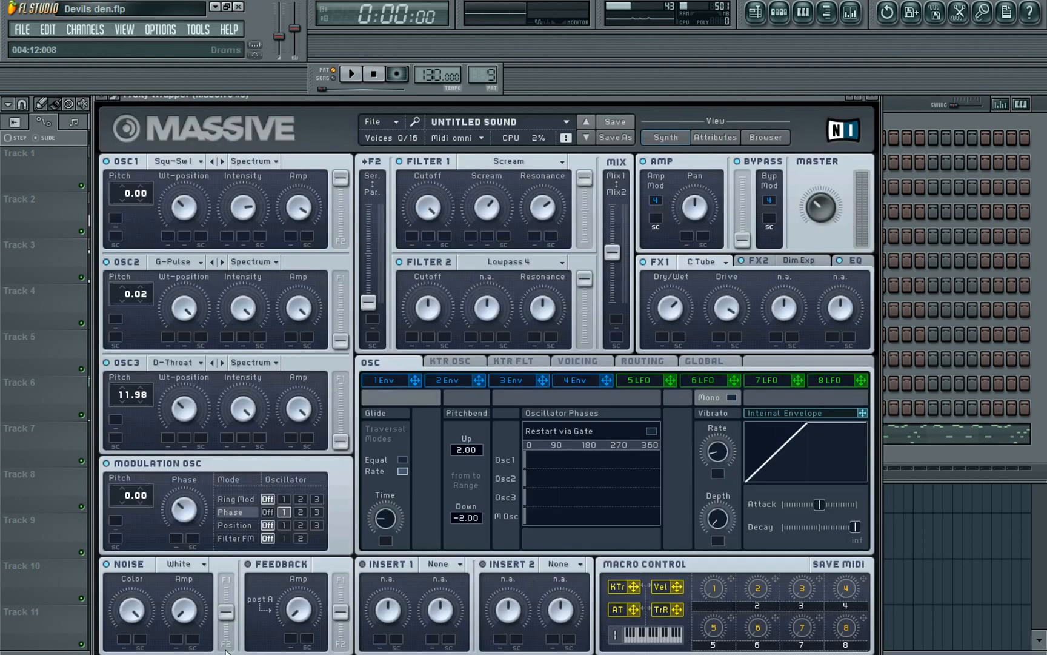
click(872, 96)
click(502, 181)
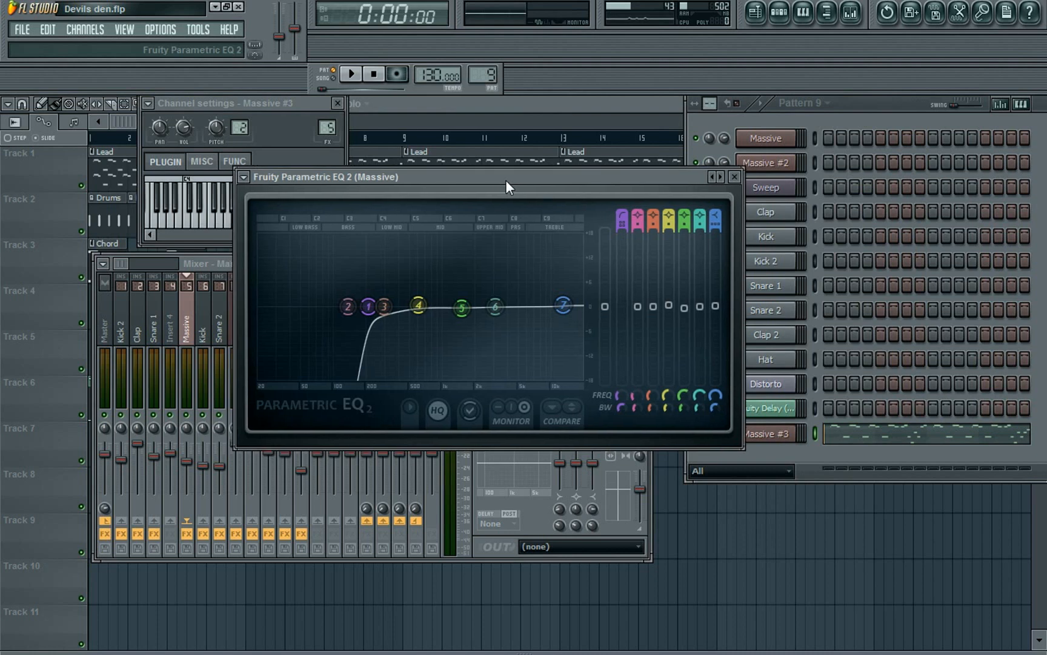
drag(503, 179, 496, 188)
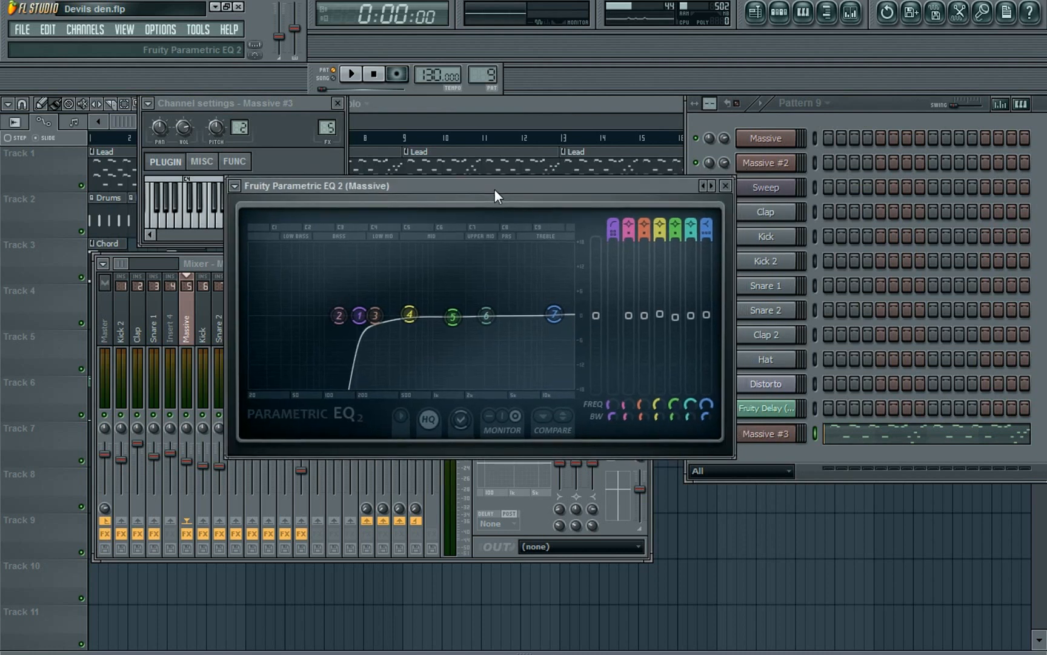
Step: Choose the high pass type and filter order for EQ band 1, raise its frequency slightly and close the equalizer
right_click(364, 325)
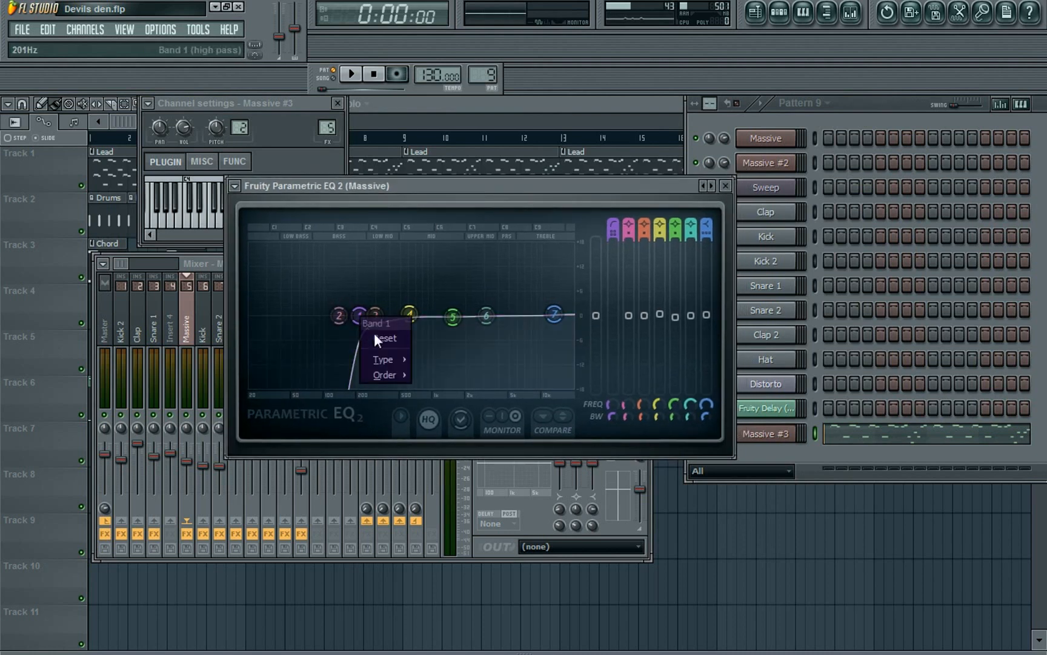
mouse_move(376, 357)
click(462, 404)
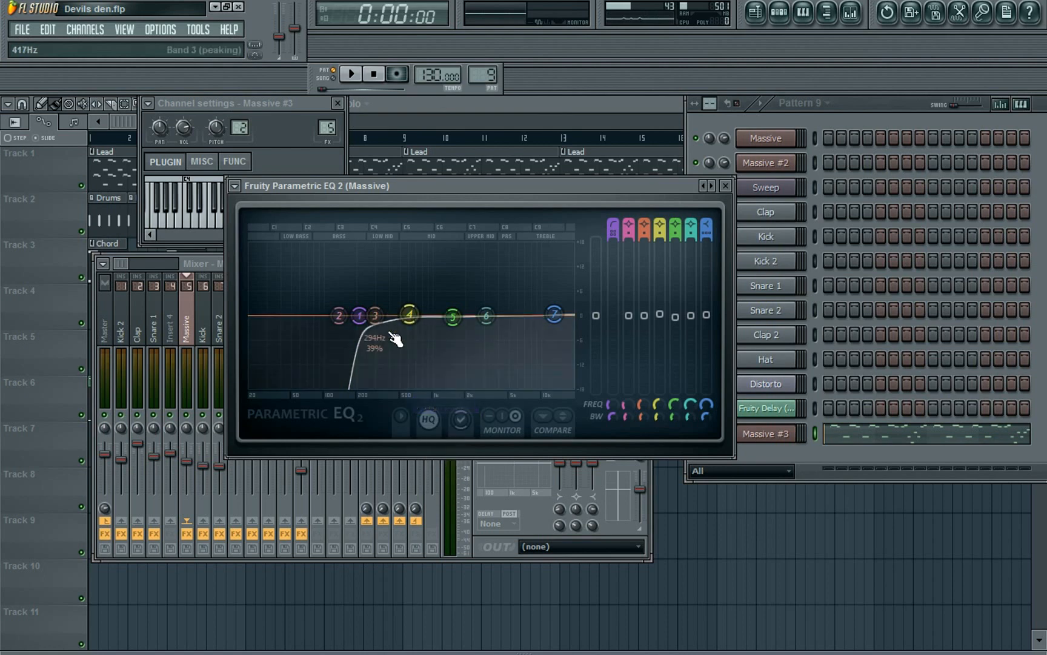
right_click(358, 316)
mouse_move(387, 372)
click(424, 376)
drag(611, 408, 611, 394)
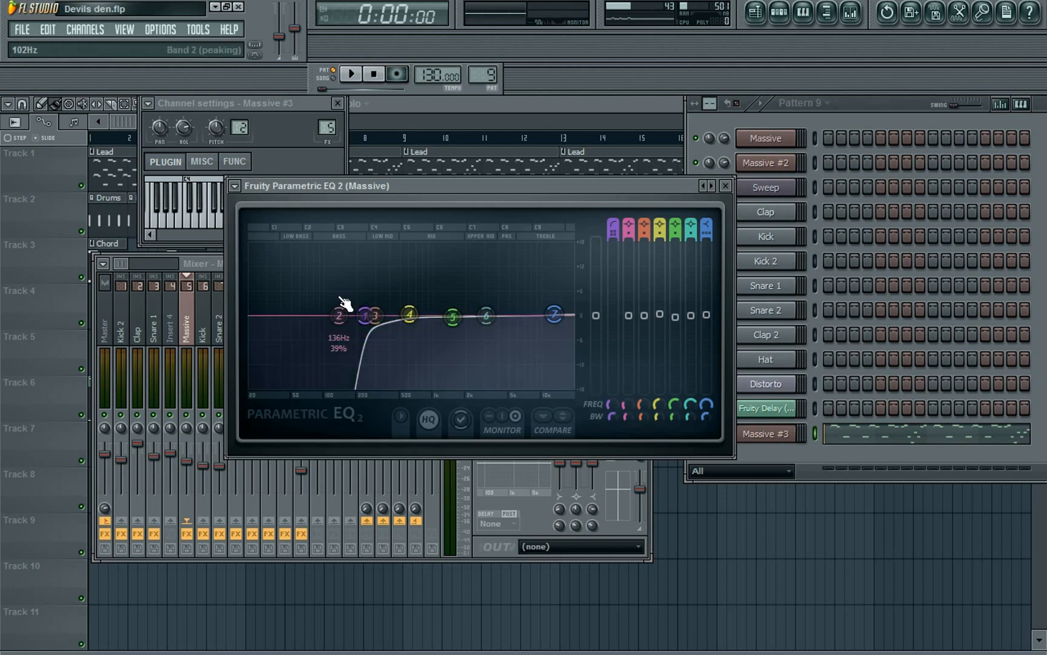
click(726, 186)
Step: Open the first Maximus on the Massive mixer track and examine its Fancy presets, including Distortion (no latency), without loading one
drag(610, 265, 626, 250)
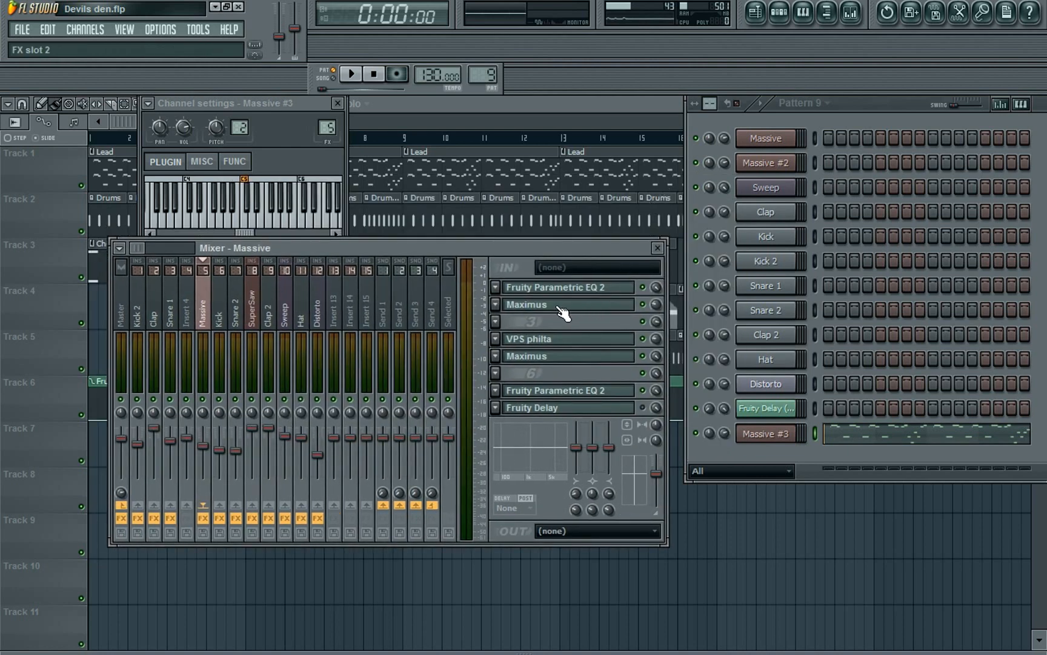
click(562, 306)
drag(566, 278, 594, 220)
click(224, 208)
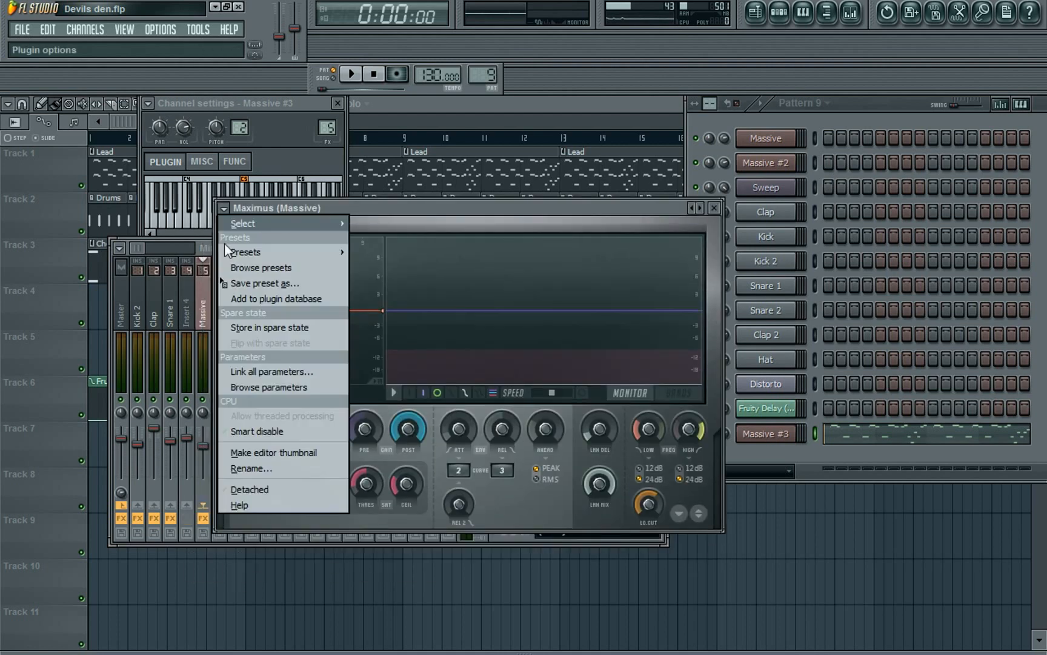
mouse_move(243, 253)
mouse_move(388, 267)
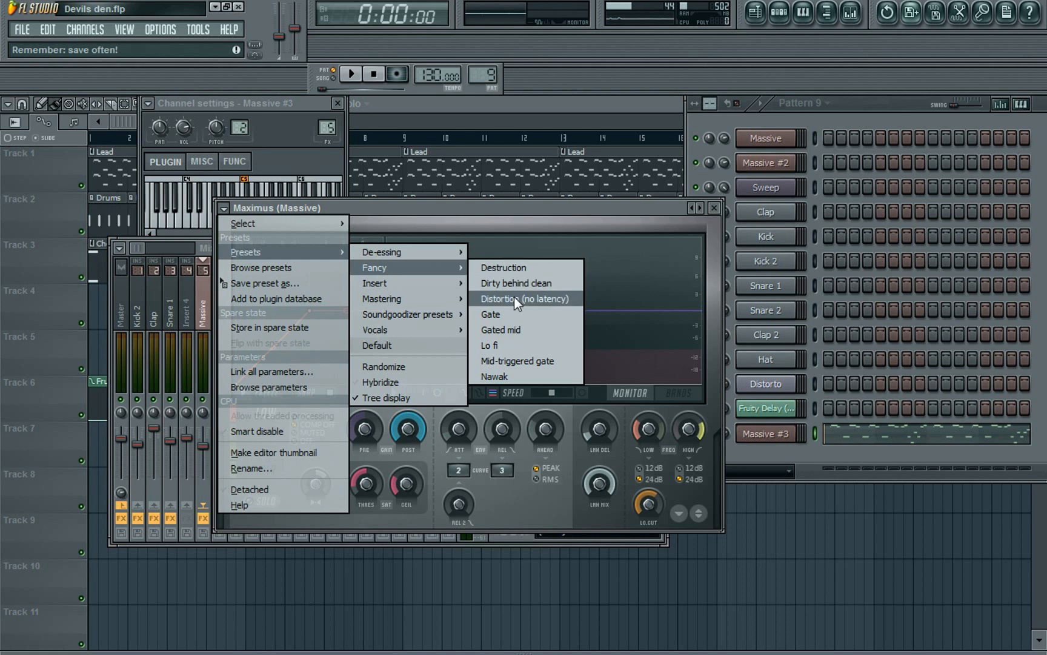
click(570, 211)
double_click(570, 211)
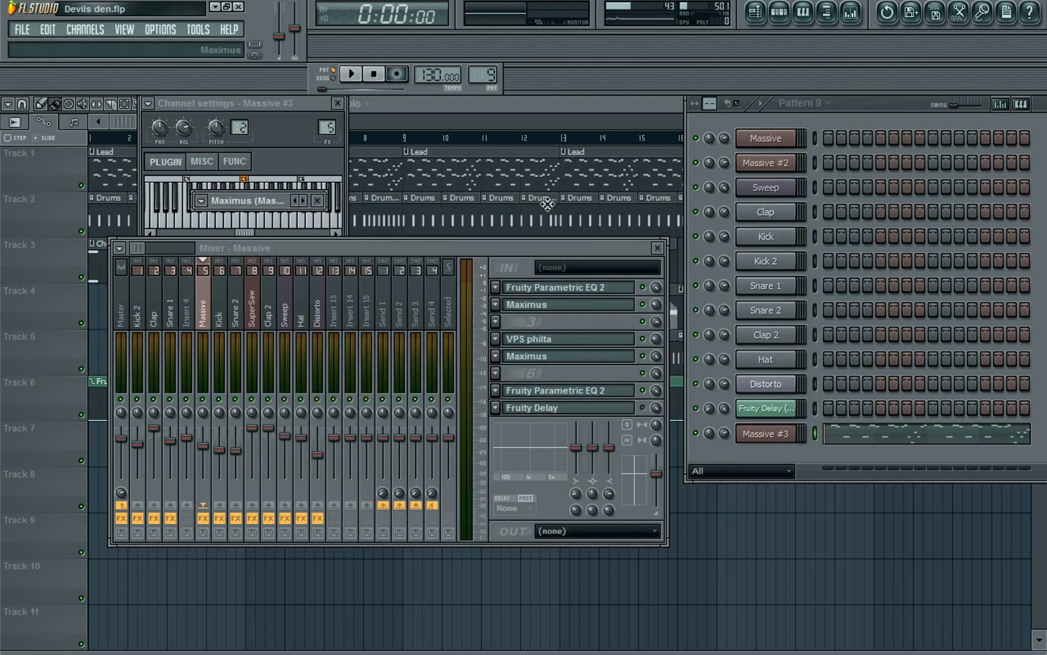
Step: Restore the collapsed Maximus window, examine its mid, high and master bands and close it
double_click(271, 197)
drag(345, 213, 326, 200)
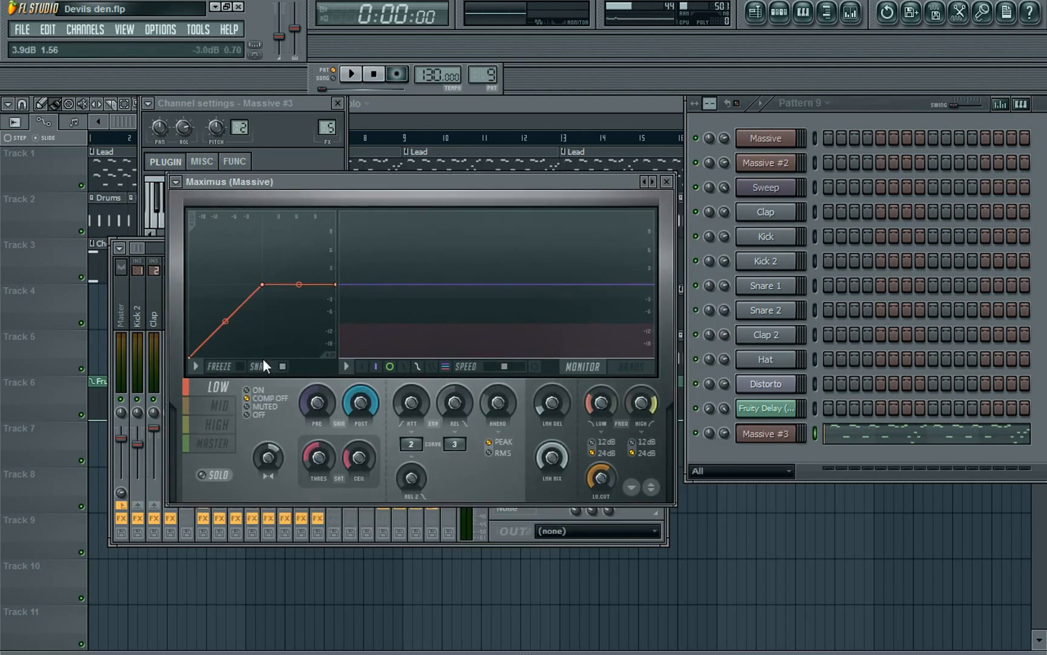
click(228, 414)
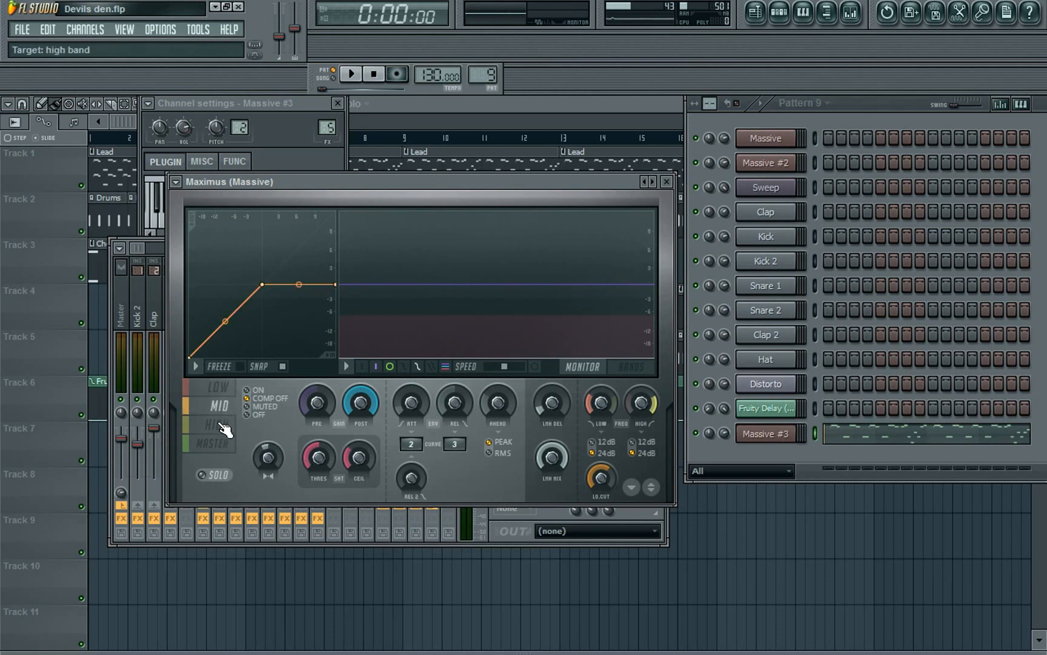
click(222, 426)
click(221, 446)
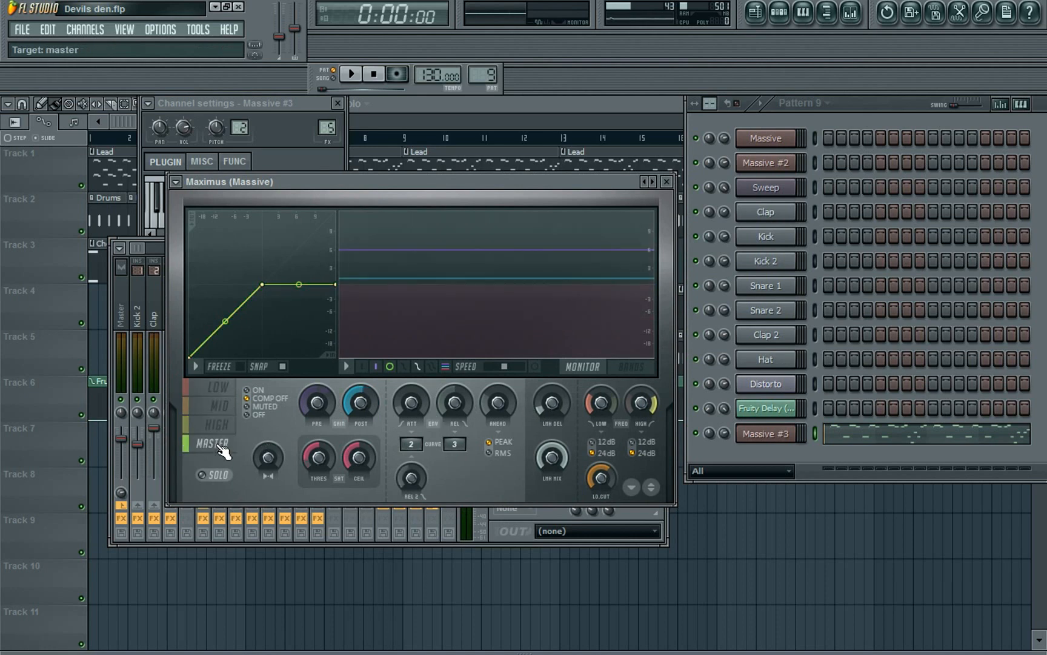
click(667, 181)
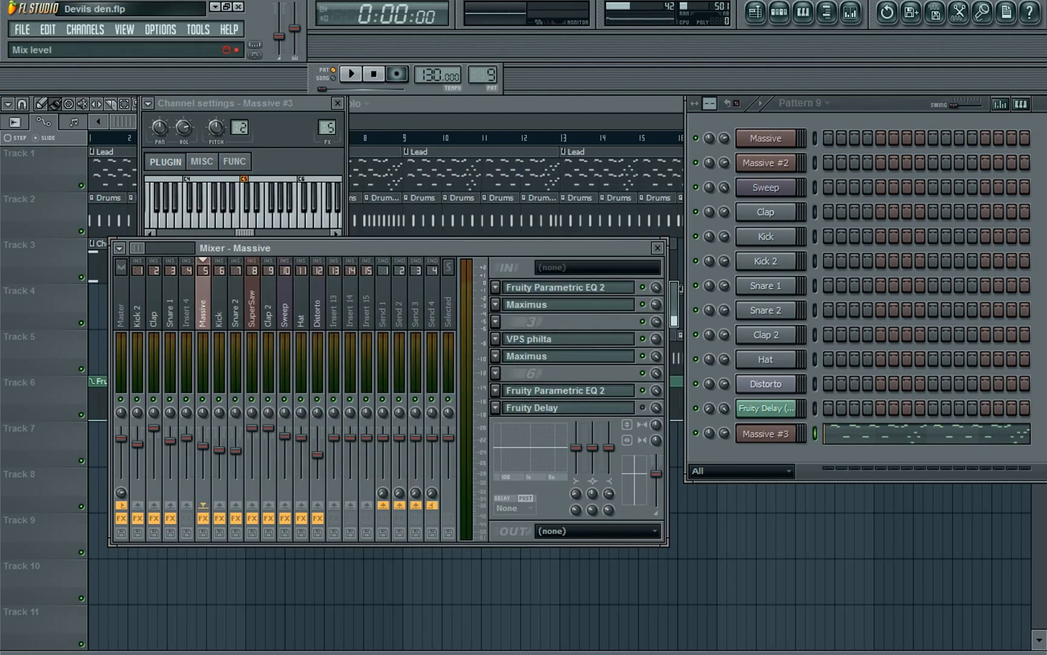
Step: Adjust the first Maximus effect's mix level and play the pattern to compare the sound, stopping playback before the last adjustment
click(656, 305)
click(350, 73)
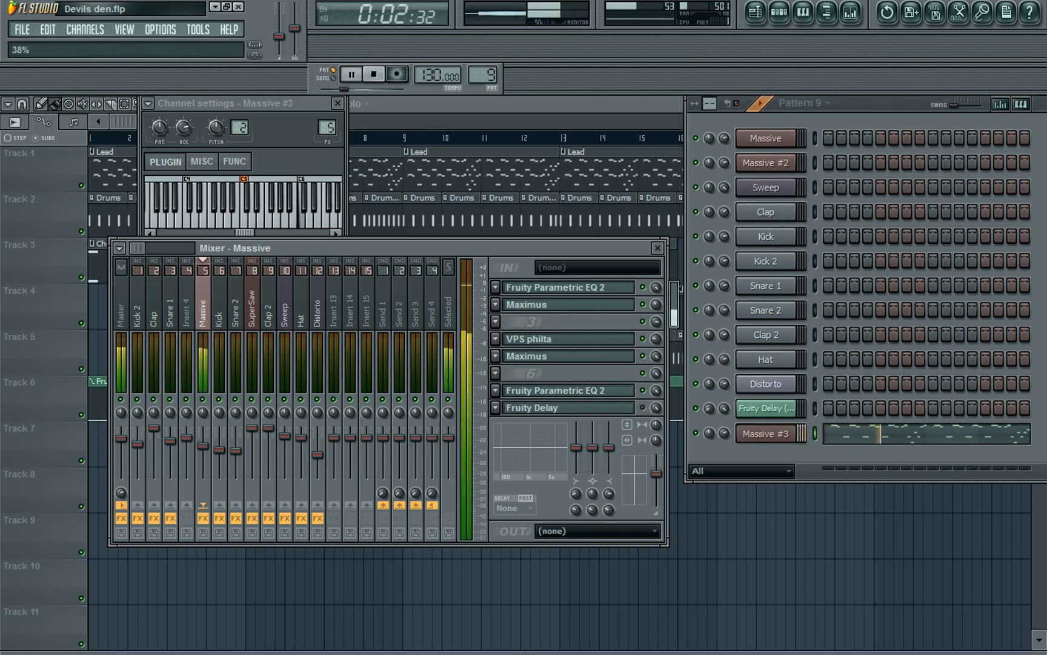
click(374, 74)
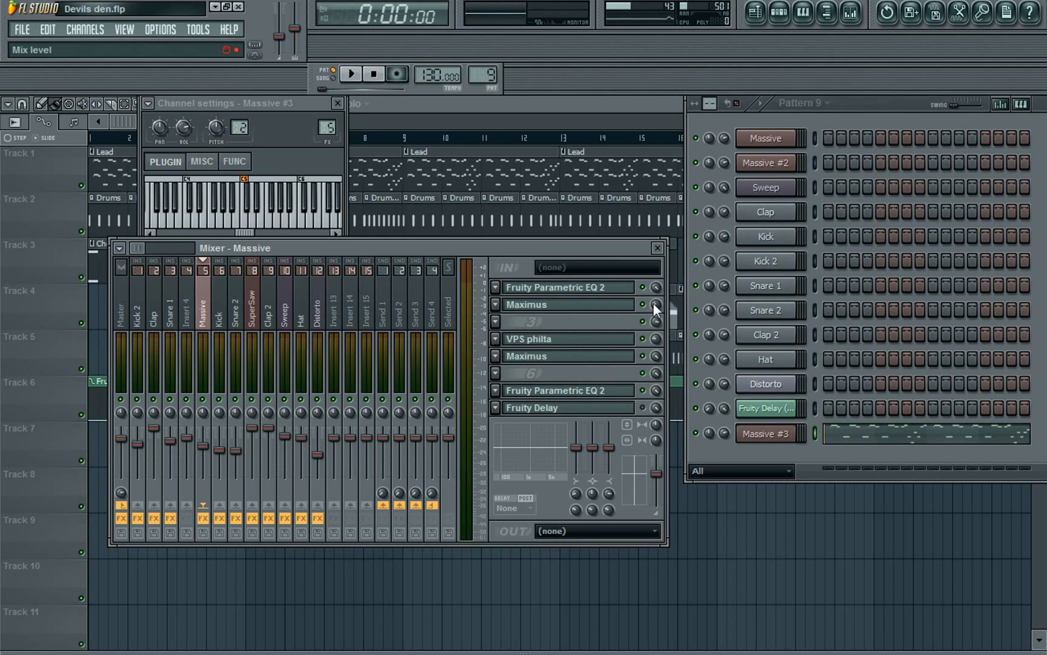
drag(655, 304, 655, 314)
Step: Open VPS philta on the Massive track, examine its notch filter settings and close it
click(589, 348)
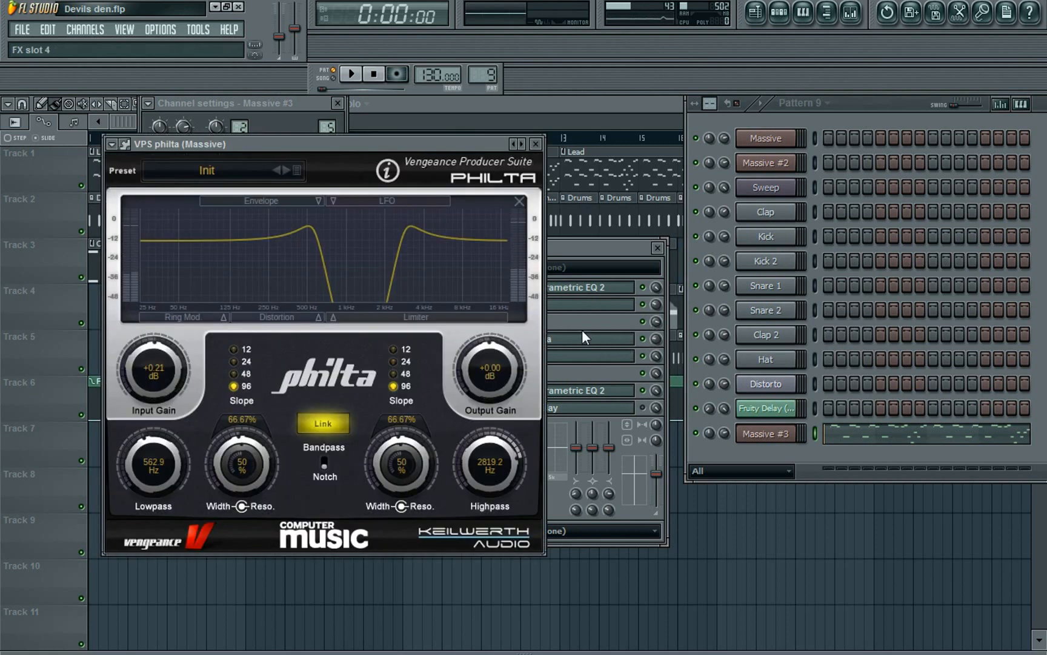
drag(427, 143, 441, 142)
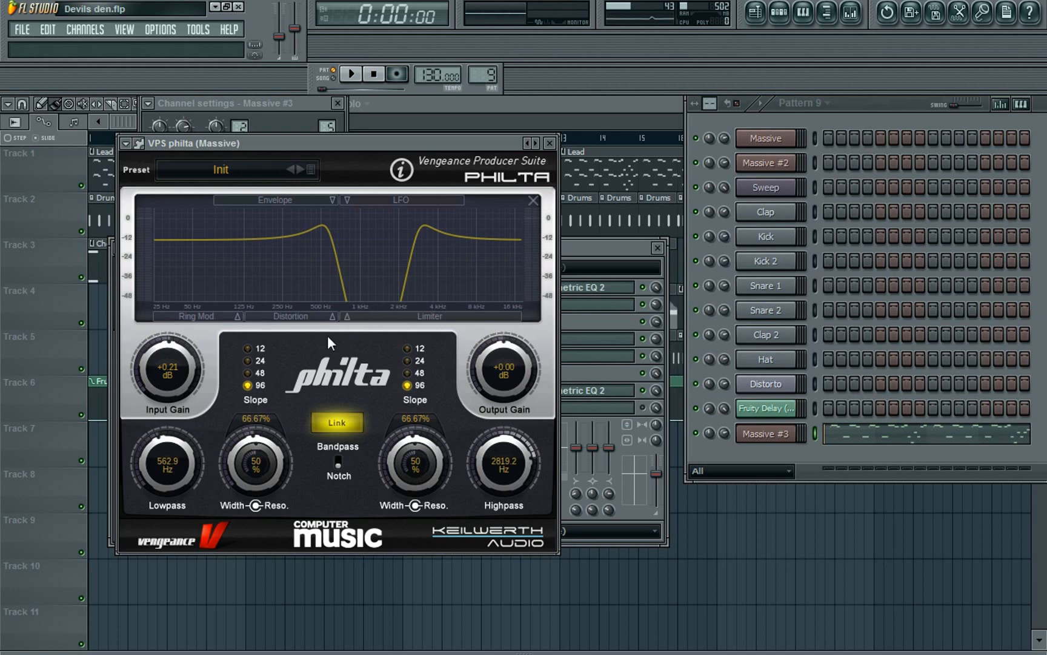
click(549, 142)
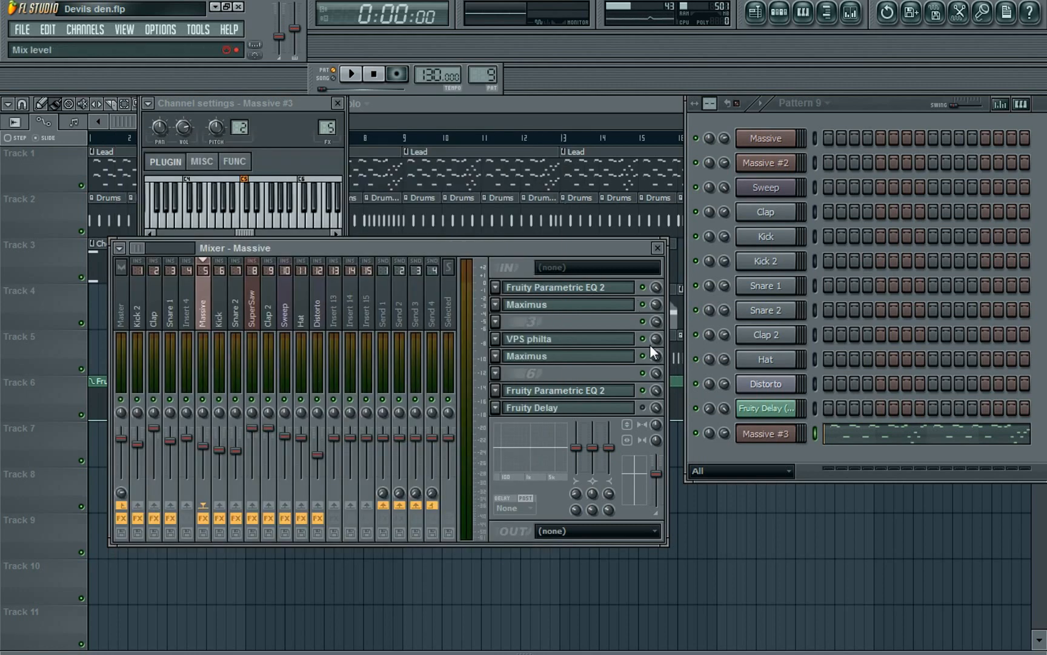
Step: Play the pattern while adjusting VPS philta's mix level, raise its linked lowpass to 611.6 Hz, close it and replay the pattern briefly
click(351, 74)
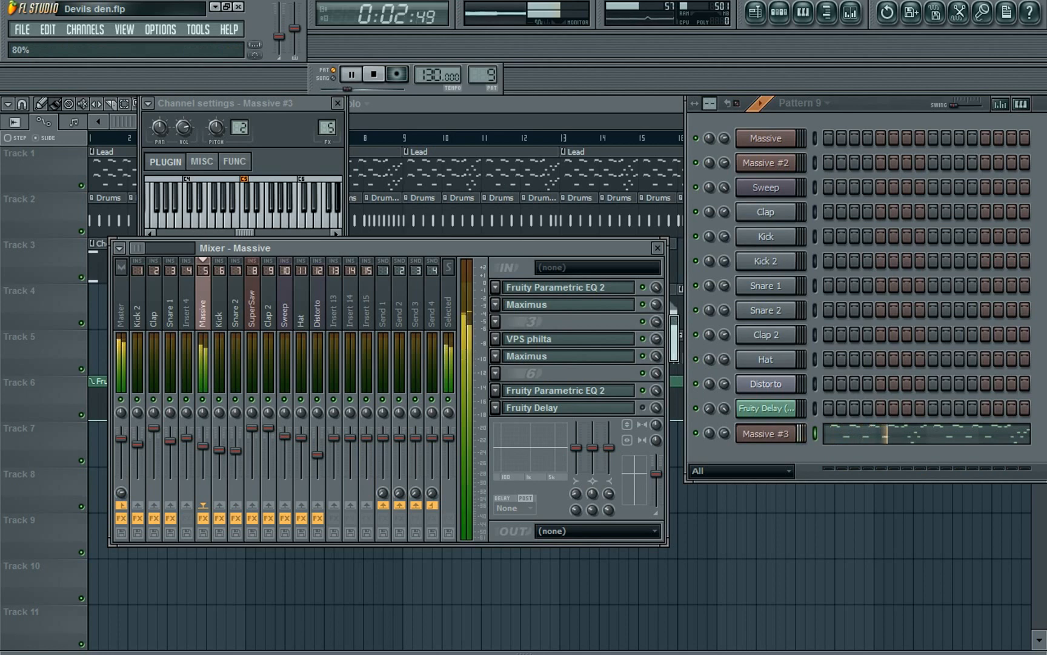
click(596, 343)
mouse_move(140, 446)
mouse_down()
mouse_move(128, 440)
mouse_move(126, 459)
mouse_up()
click(550, 143)
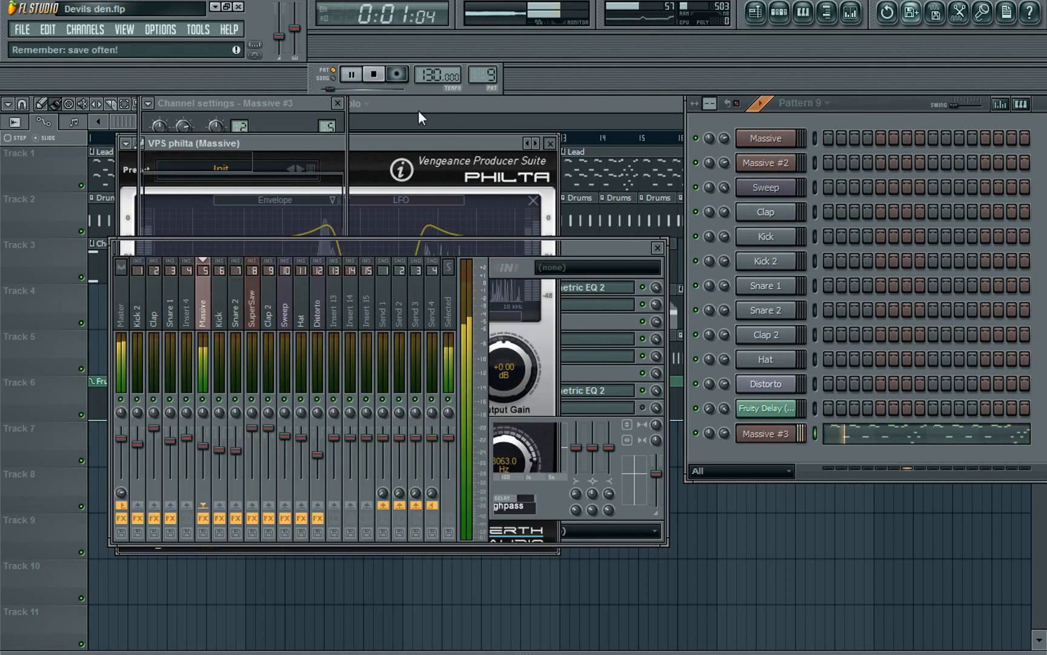
click(373, 74)
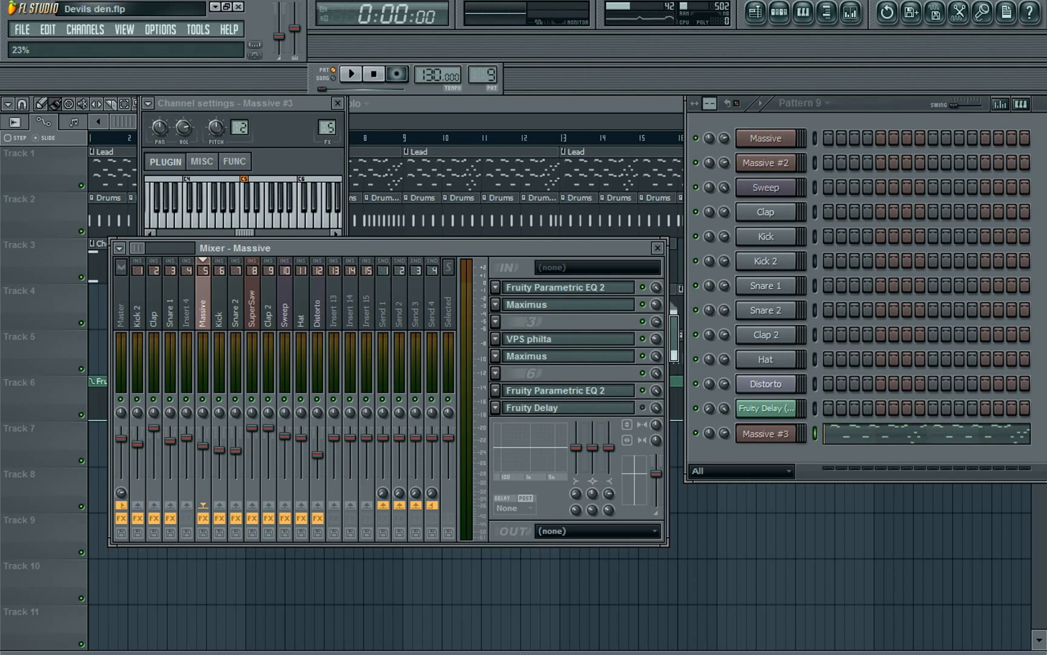
click(352, 74)
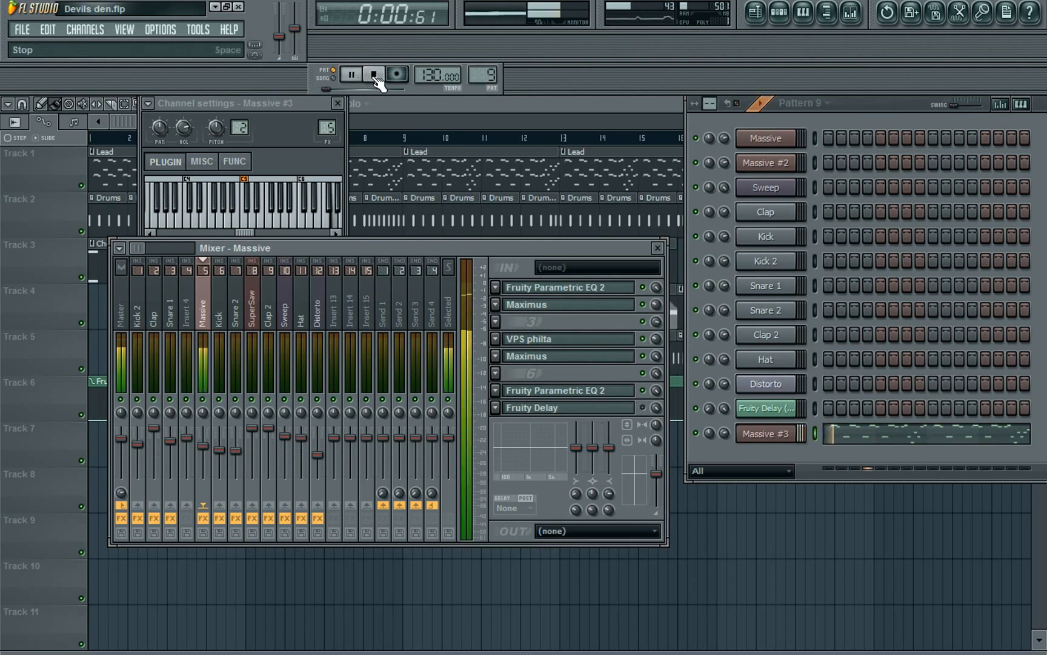
click(374, 75)
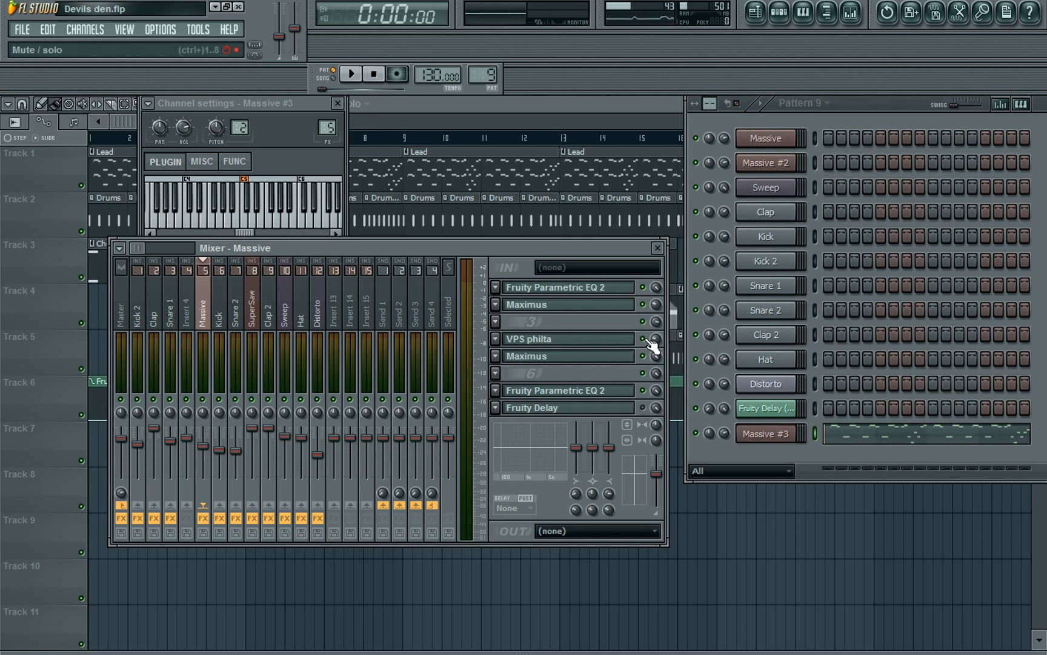
Step: Reopen VPS philta, raise the linked lowpass frequency to 797.7 Hz, lower it to 568.1 Hz and close the plugin
click(626, 346)
drag(464, 148, 557, 159)
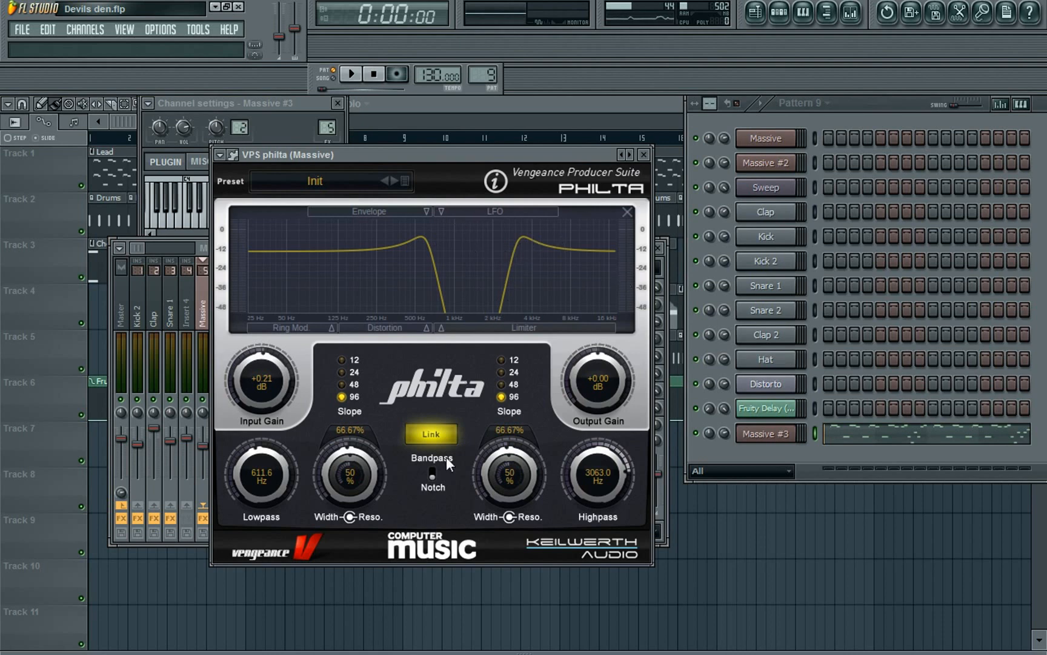
drag(265, 475, 257, 425)
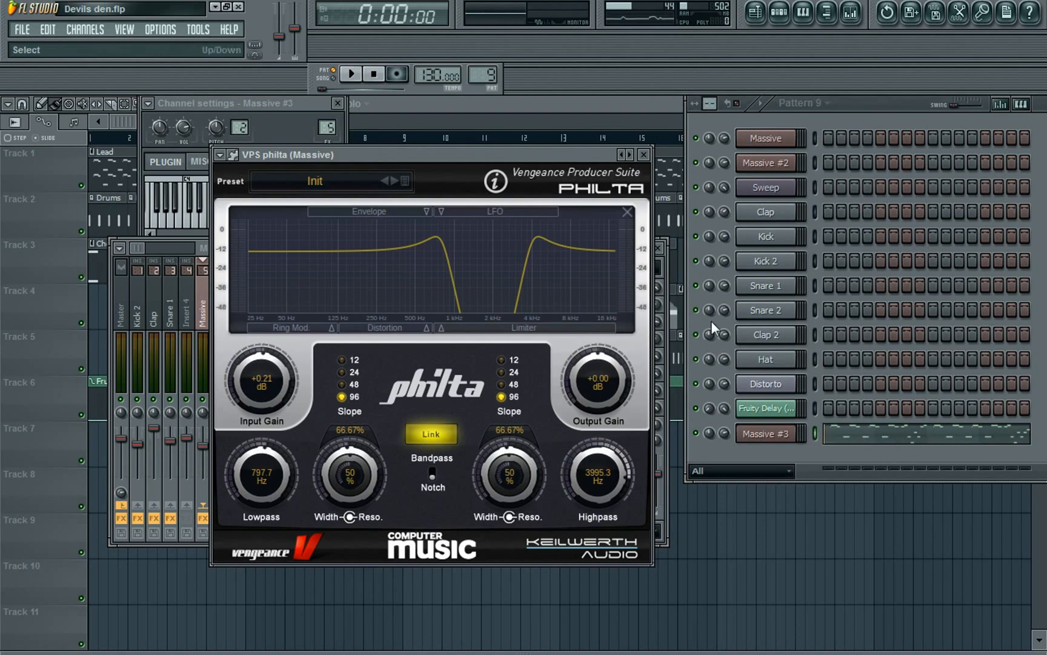
drag(568, 153, 458, 159)
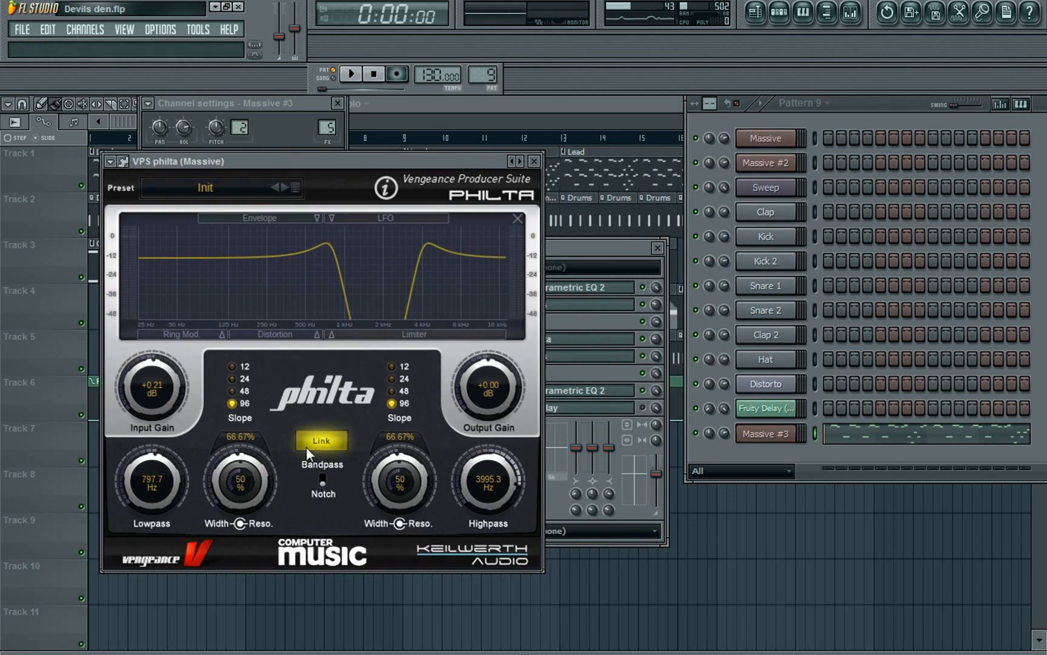
drag(143, 474, 135, 519)
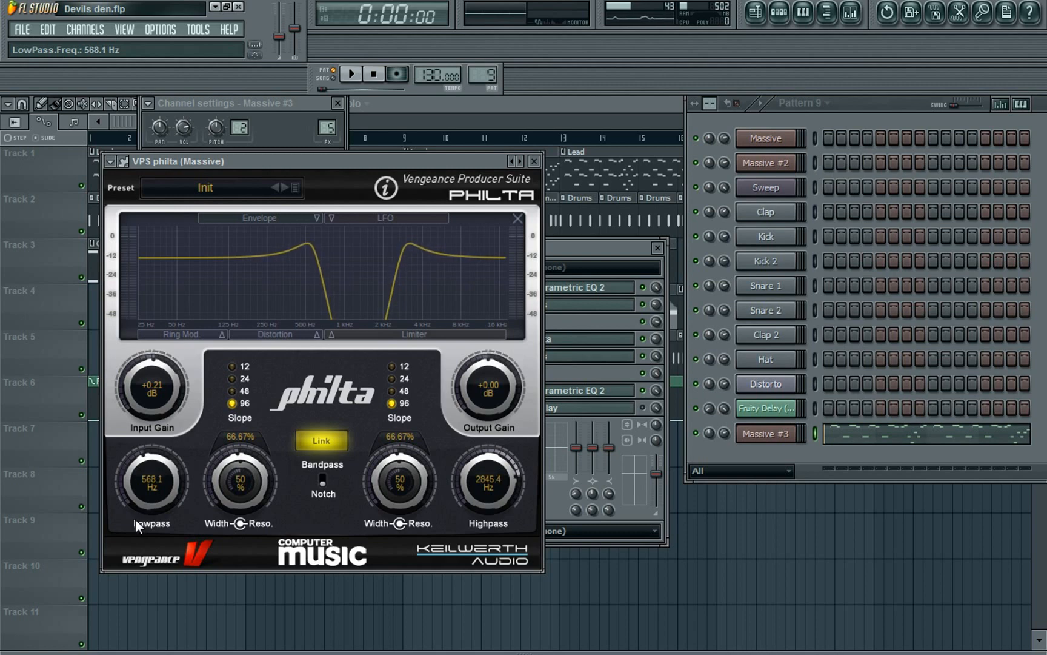
click(536, 162)
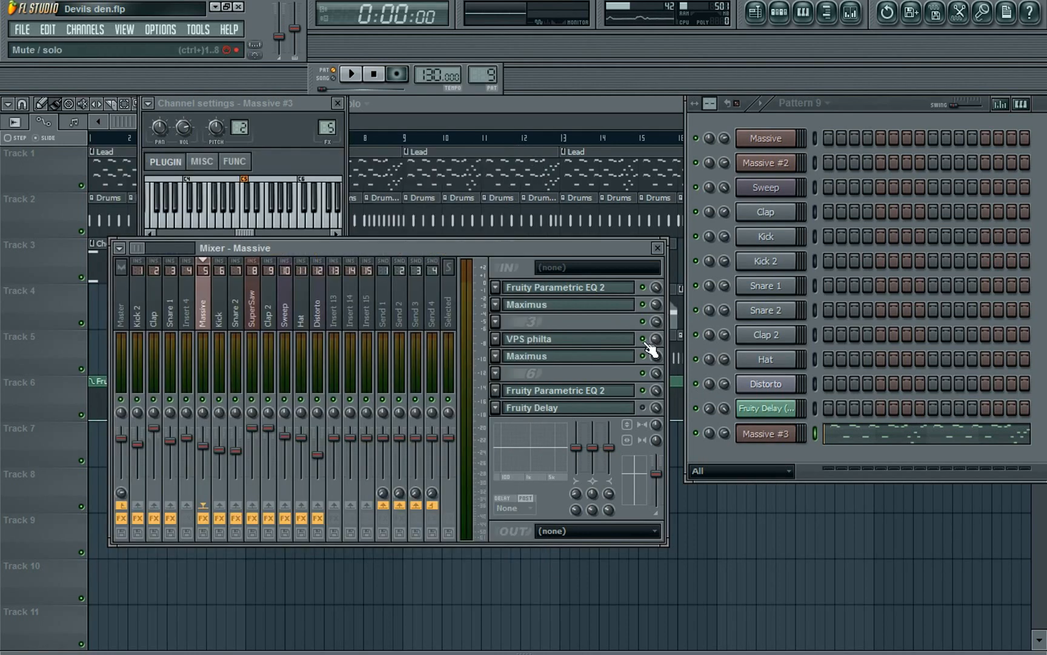
Step: Open the second Maximus on the Massive track, examine its mid, high and master band curves and close it
click(546, 359)
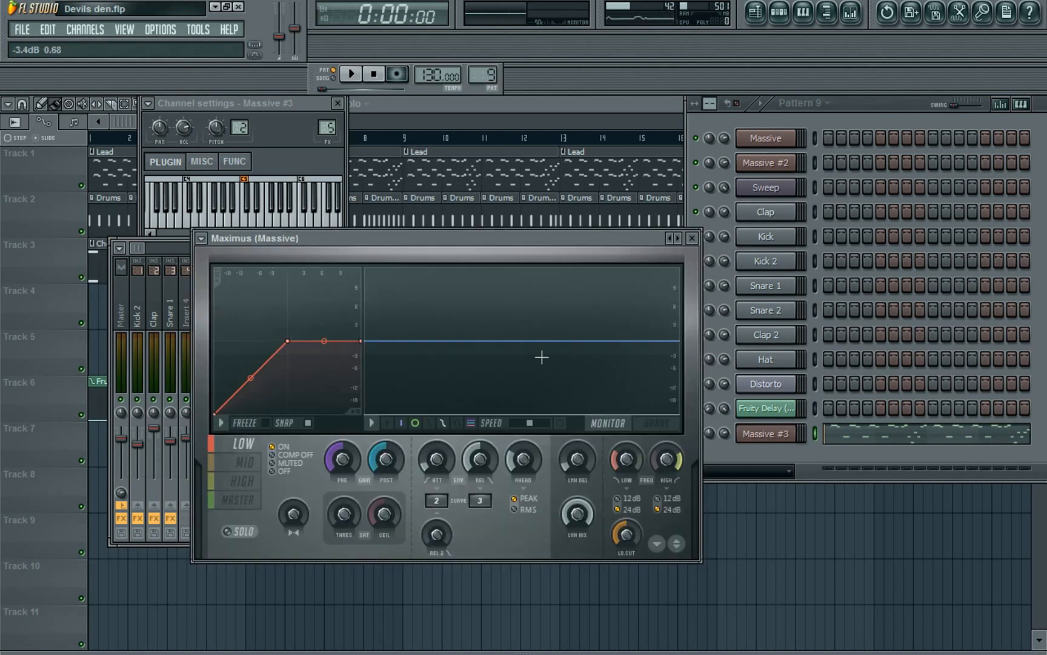
click(248, 465)
click(243, 481)
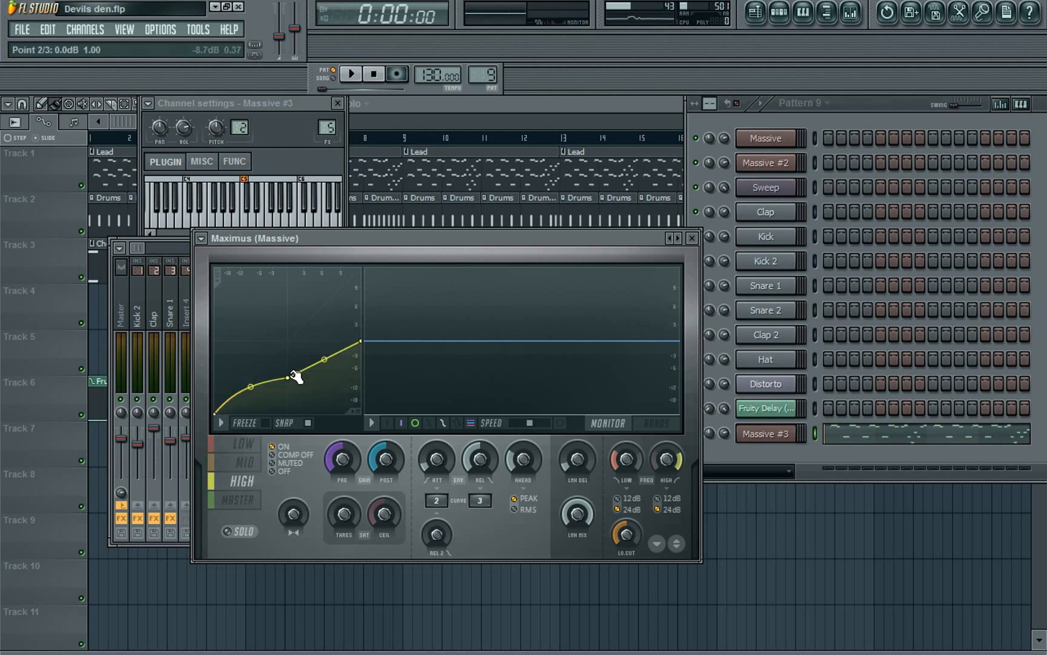
click(248, 500)
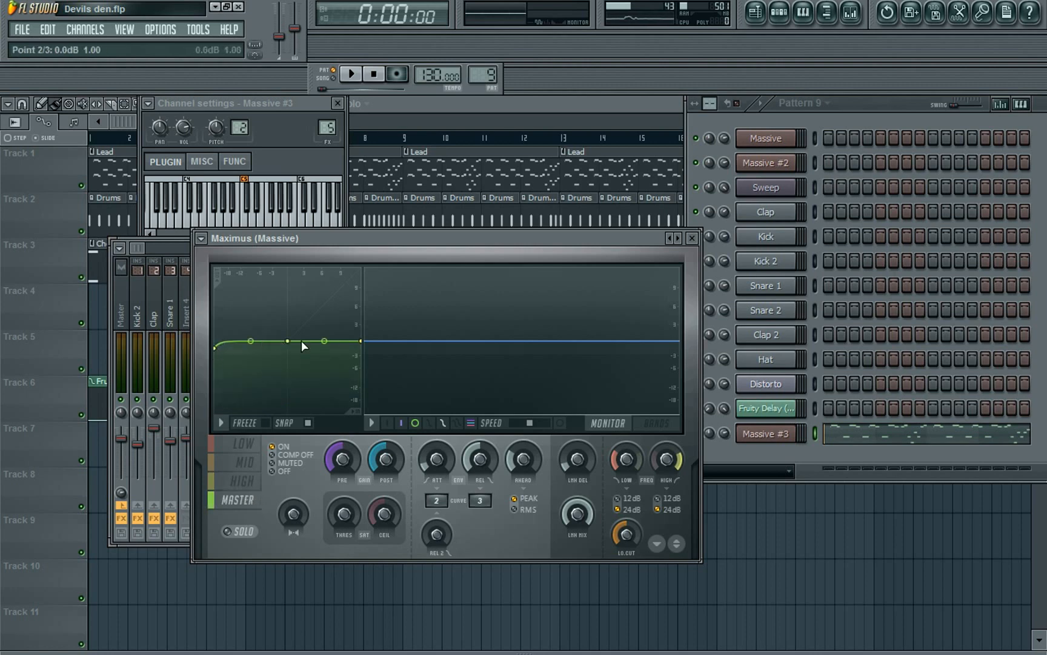
click(691, 237)
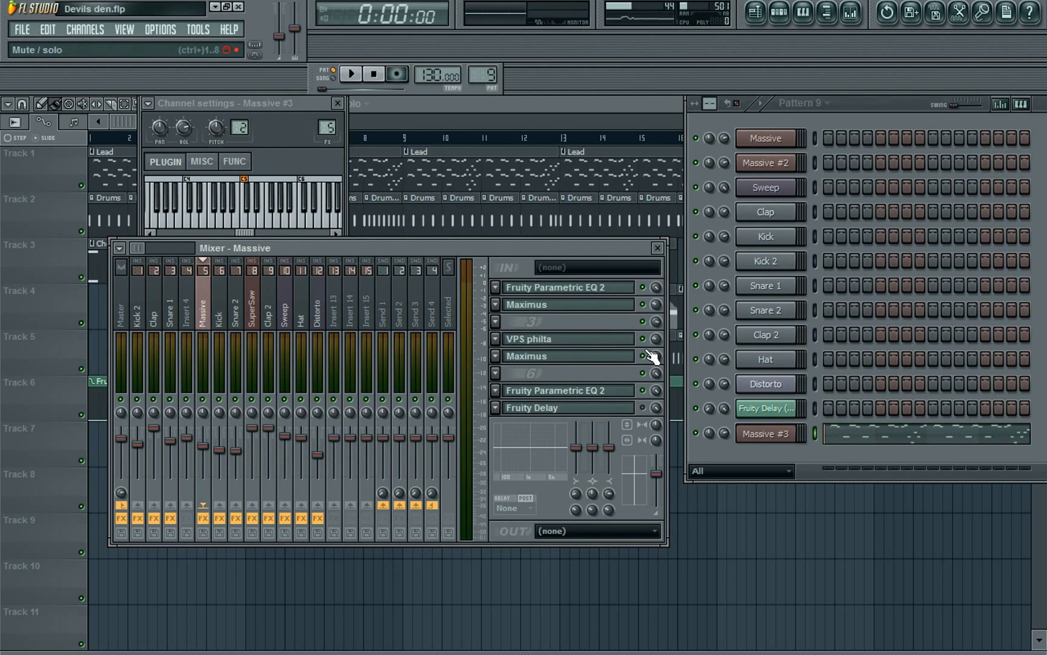
Step: Open the second Fruity Parametric EQ 2, examine its high pass and band 5 peak, play the pattern and close the equalizer
click(621, 392)
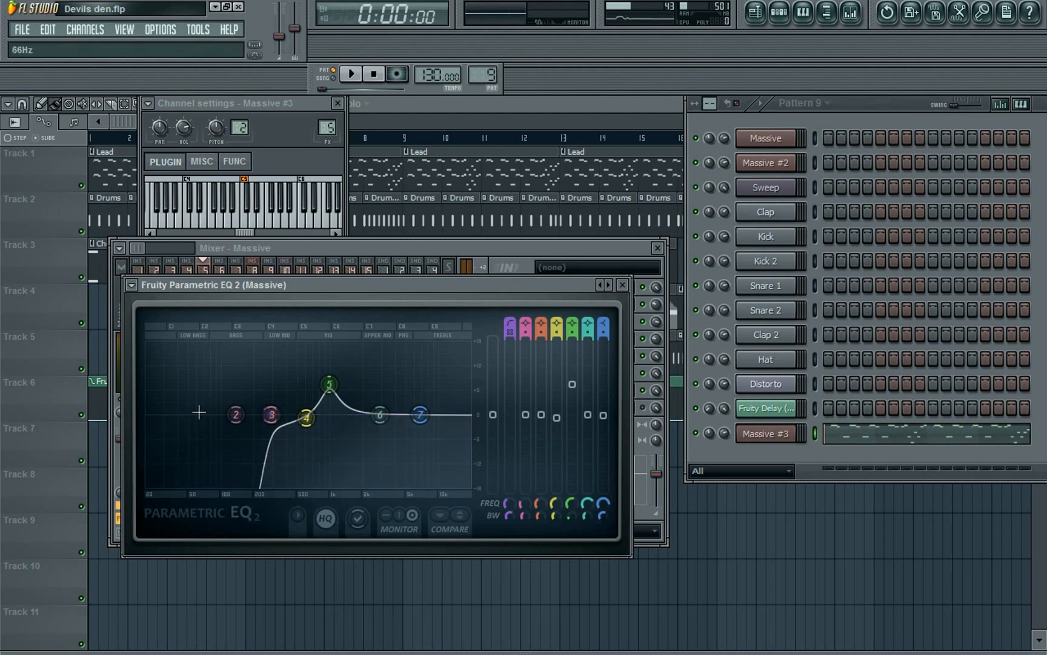
drag(271, 285, 292, 340)
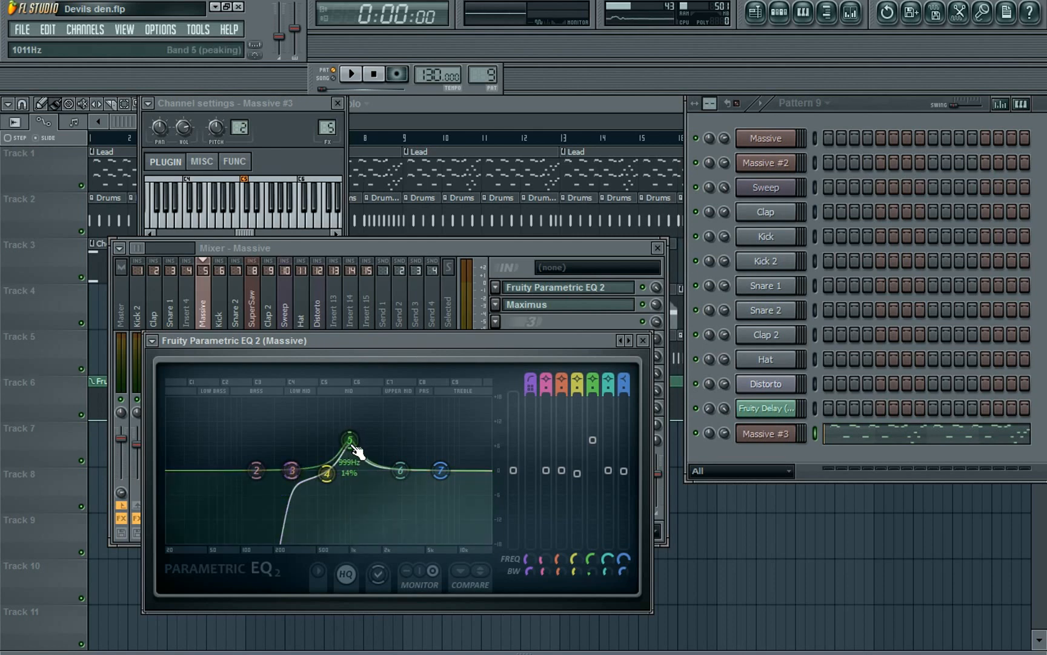
click(351, 73)
click(645, 342)
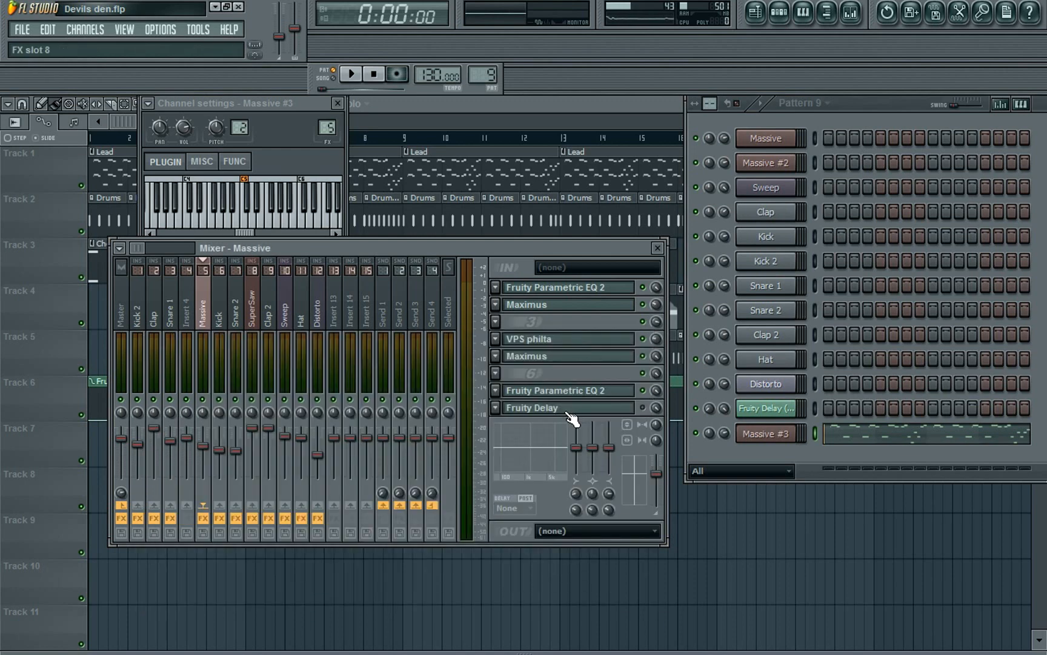
Step: Open Fruity Delay to examine its settings, close it and briefly play the pattern to hear the effect chain
click(569, 412)
drag(591, 305, 489, 442)
click(603, 441)
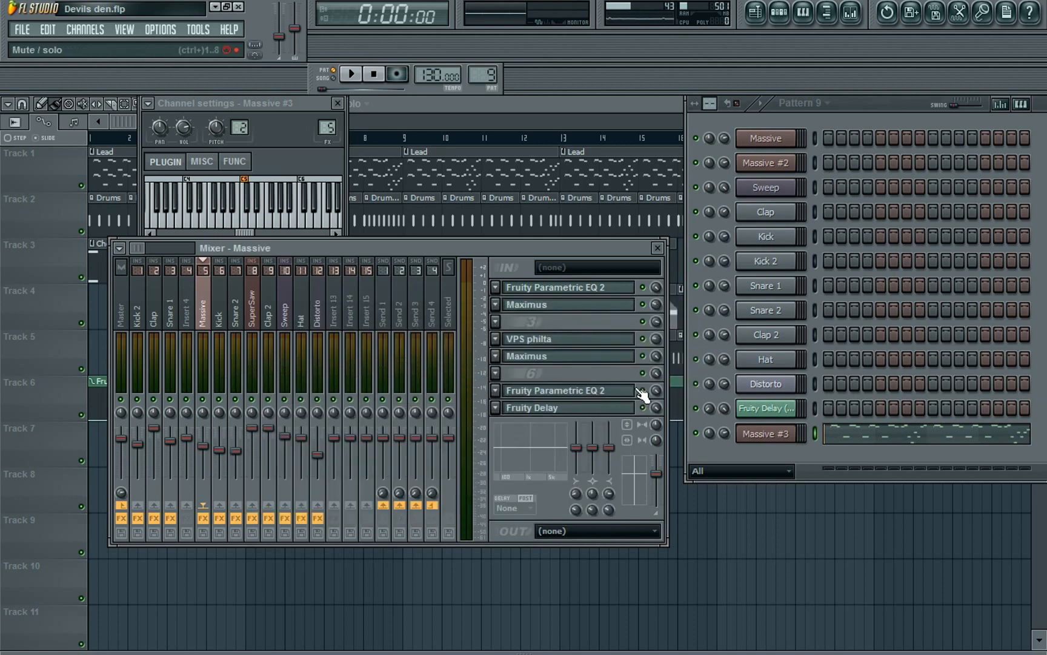
key(space)
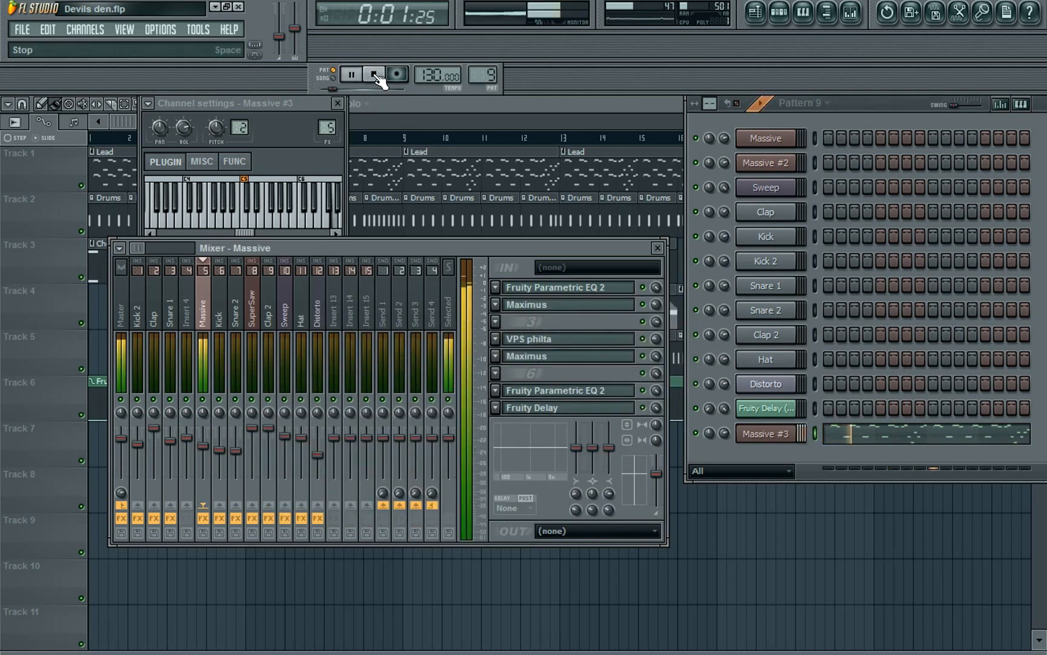
click(374, 75)
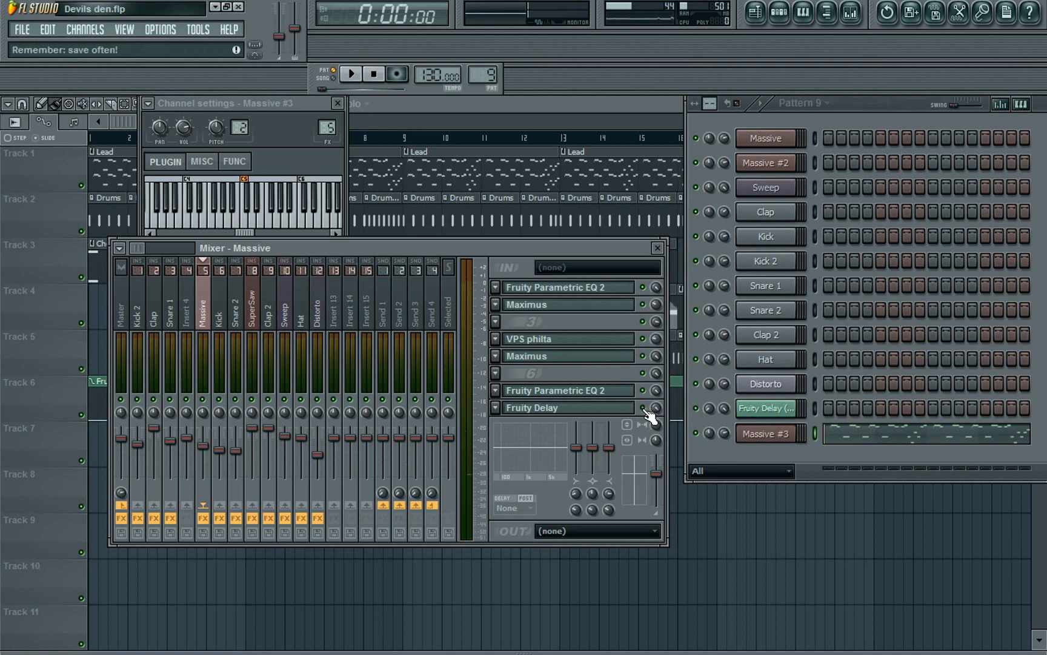
Step: Move the mixer window lower and add a Sytrus channel to the project
drag(566, 247, 554, 317)
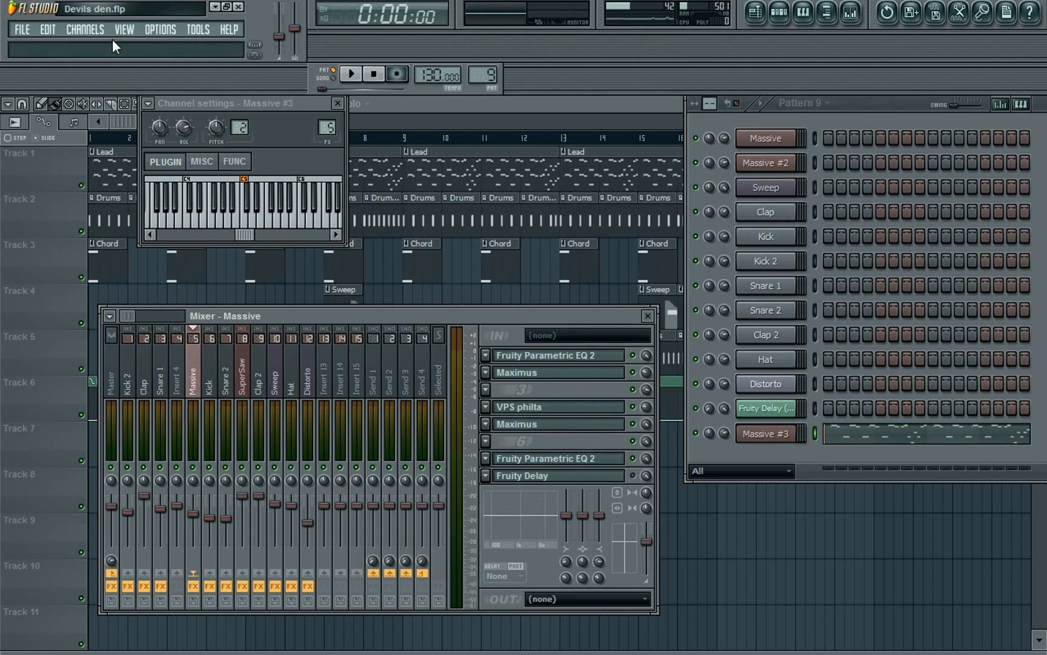
click(85, 29)
mouse_move(93, 46)
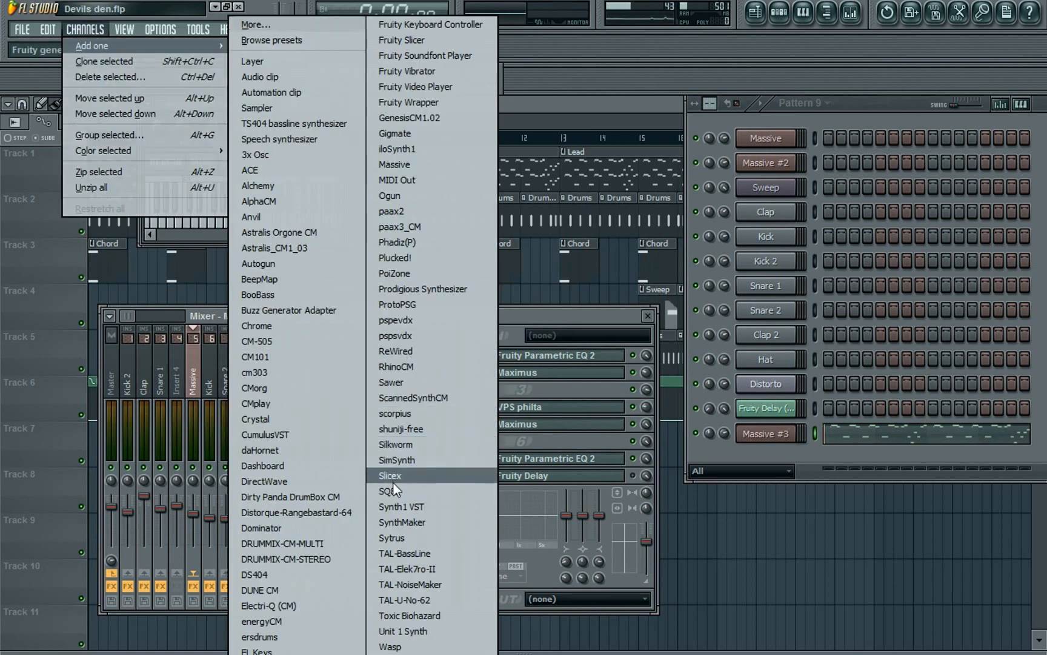
click(398, 537)
click(400, 509)
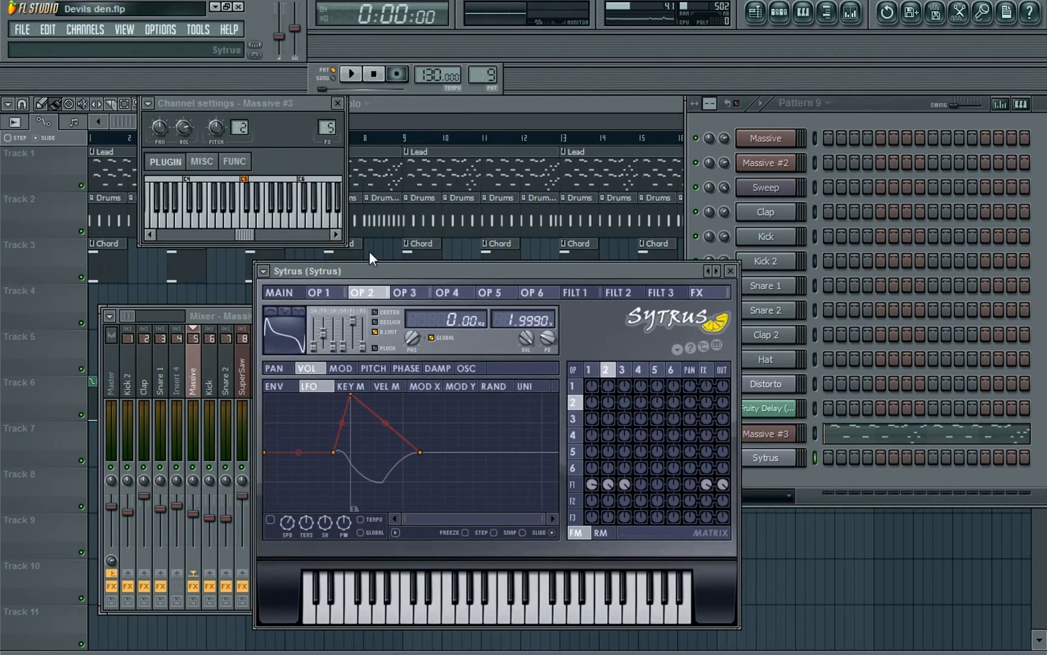
Step: Load the Distorto preset from the Guitar category into the new Sytrus channel
click(201, 205)
mouse_move(242, 246)
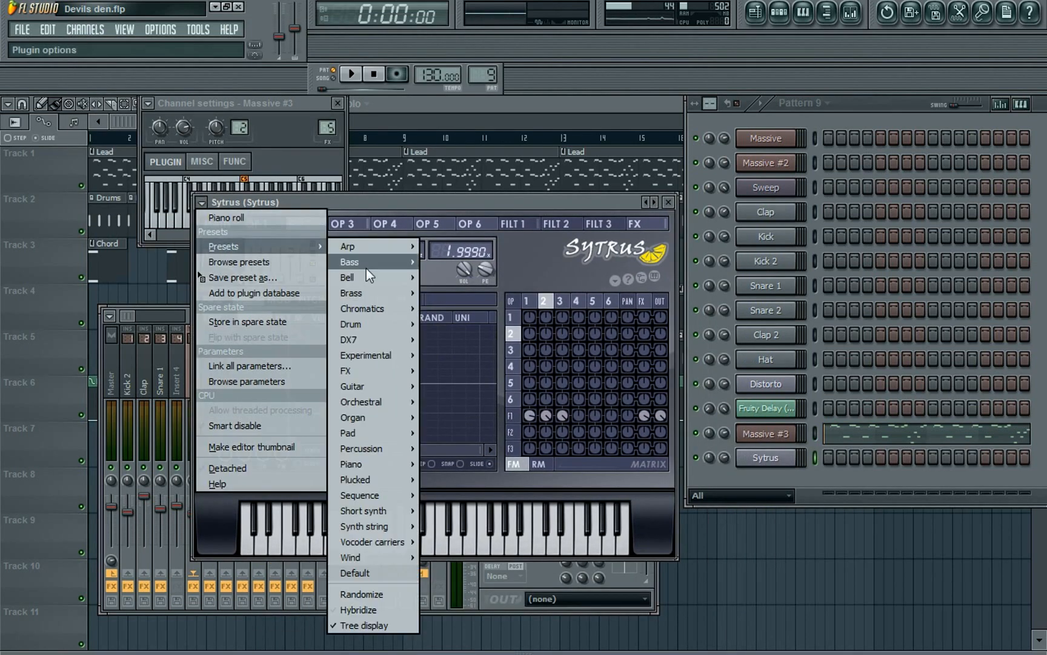
mouse_move(374, 463)
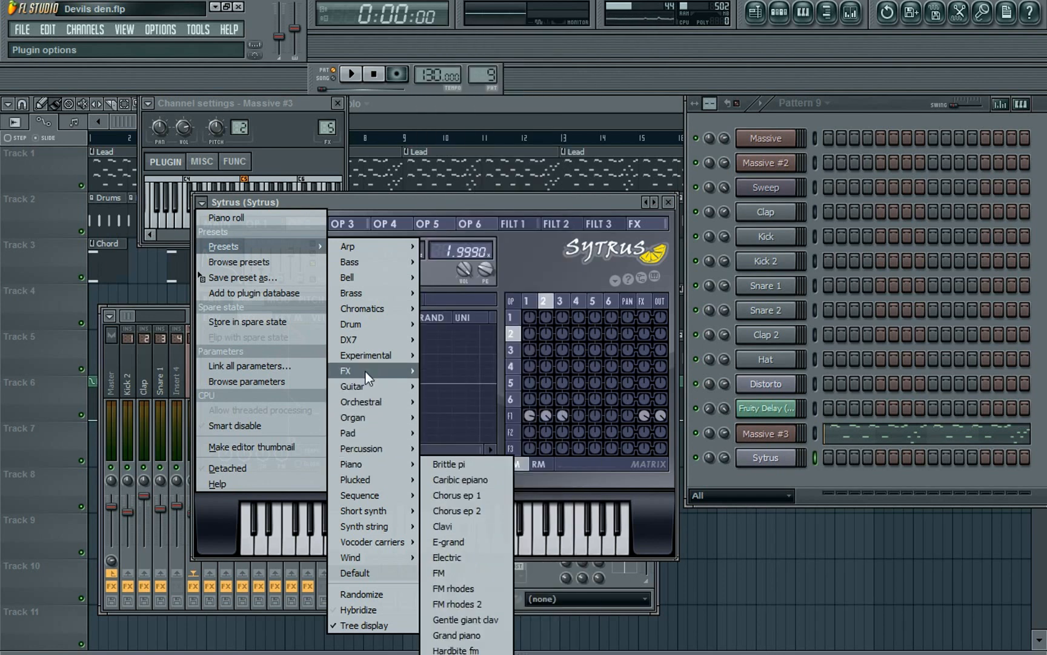
mouse_move(371, 387)
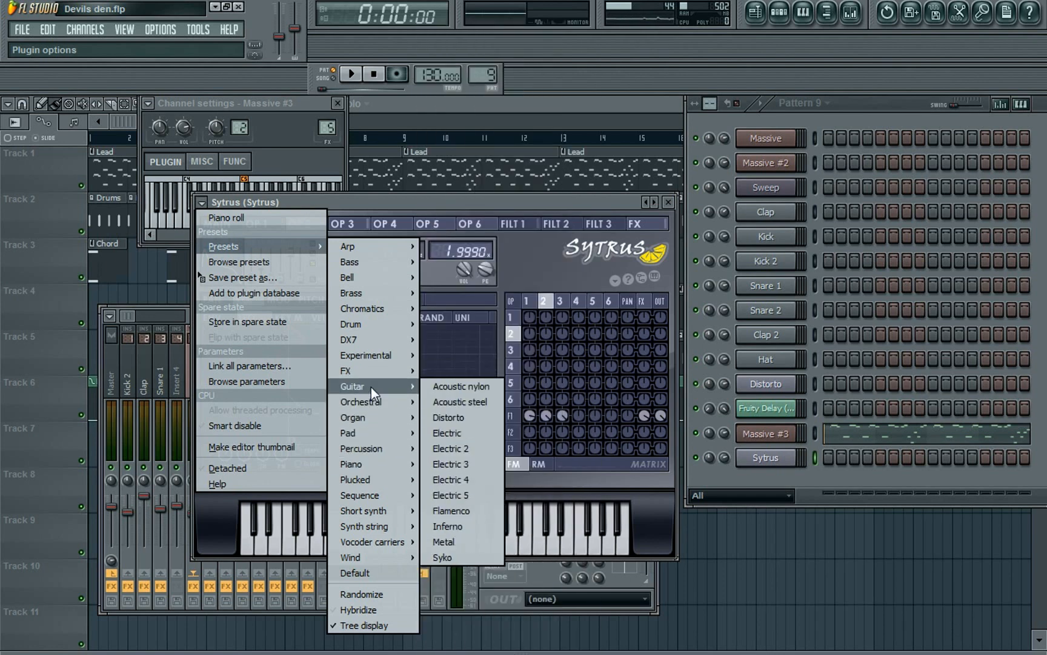
click(464, 417)
Step: Examine the settings of Sytrus's operators and its FX page, including delays D2 and D1, and close the plugin
click(265, 227)
scroll(279, 233, down, 1)
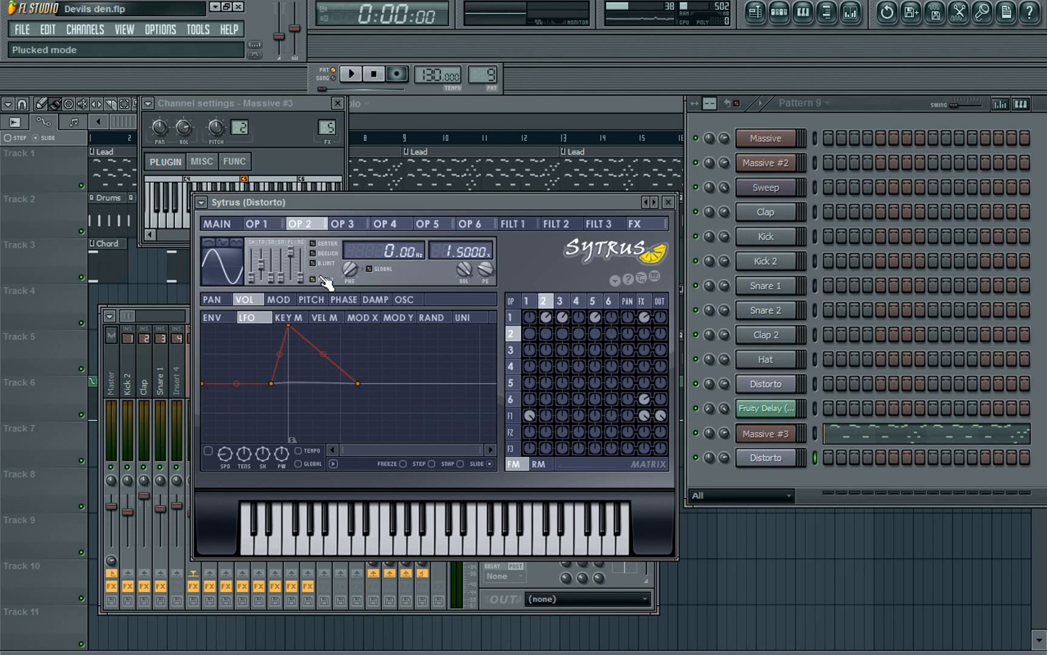
scroll(317, 283, down, 1)
scroll(317, 286, down, 1)
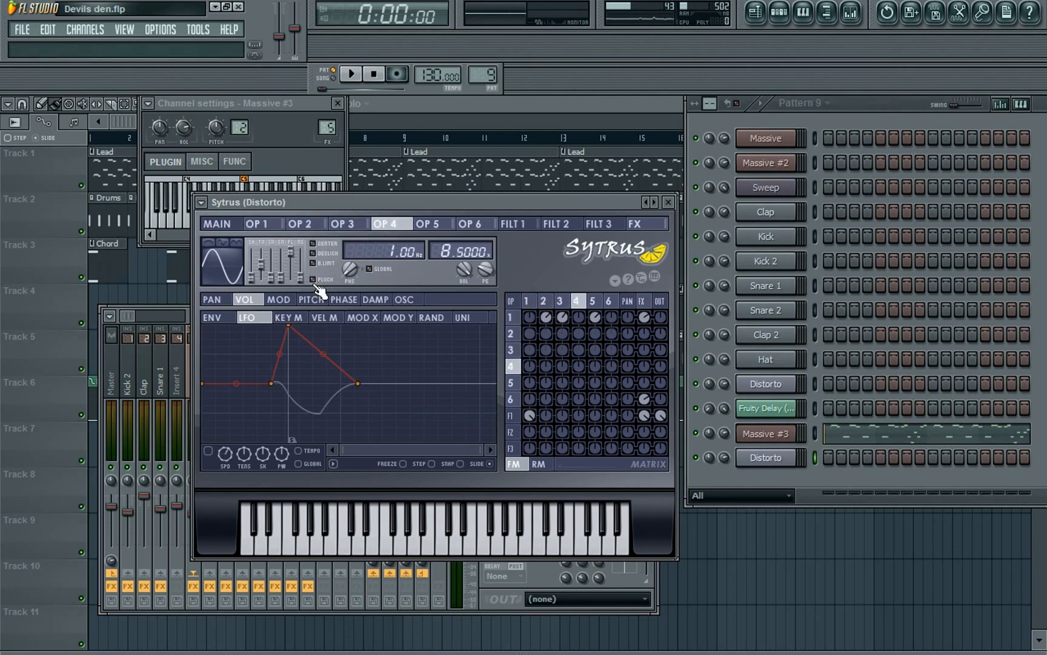
click(469, 224)
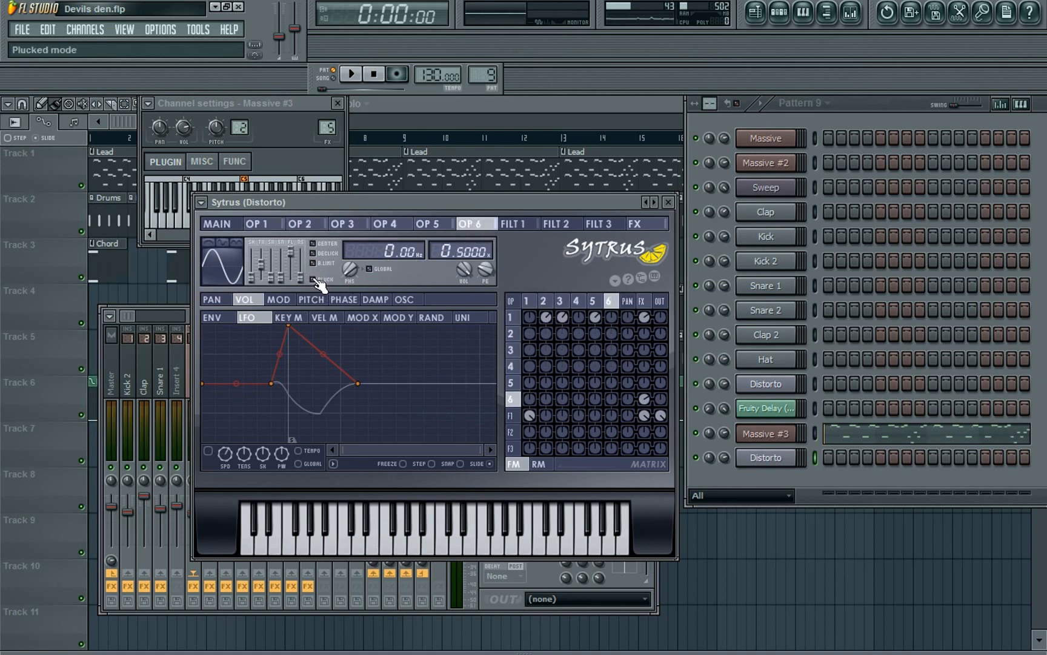
click(638, 224)
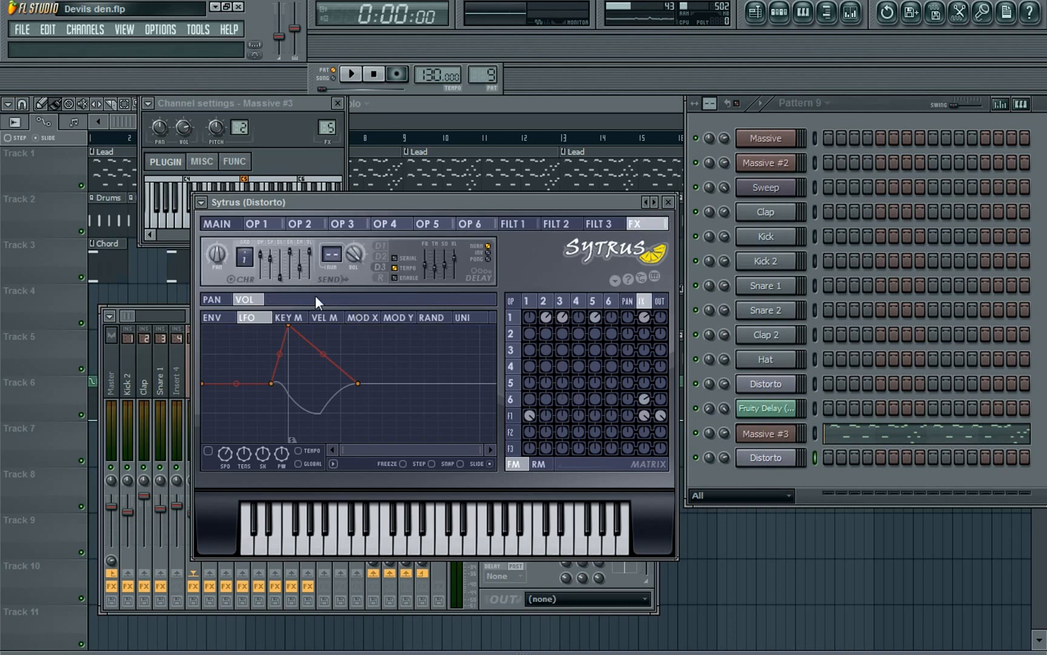
click(383, 257)
click(383, 246)
click(667, 202)
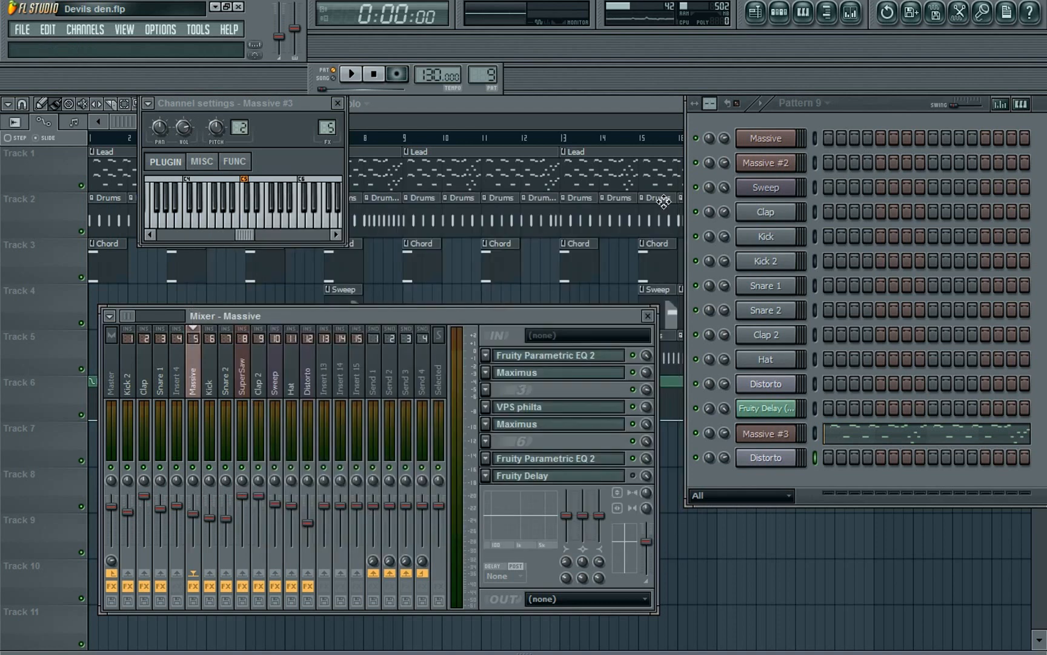